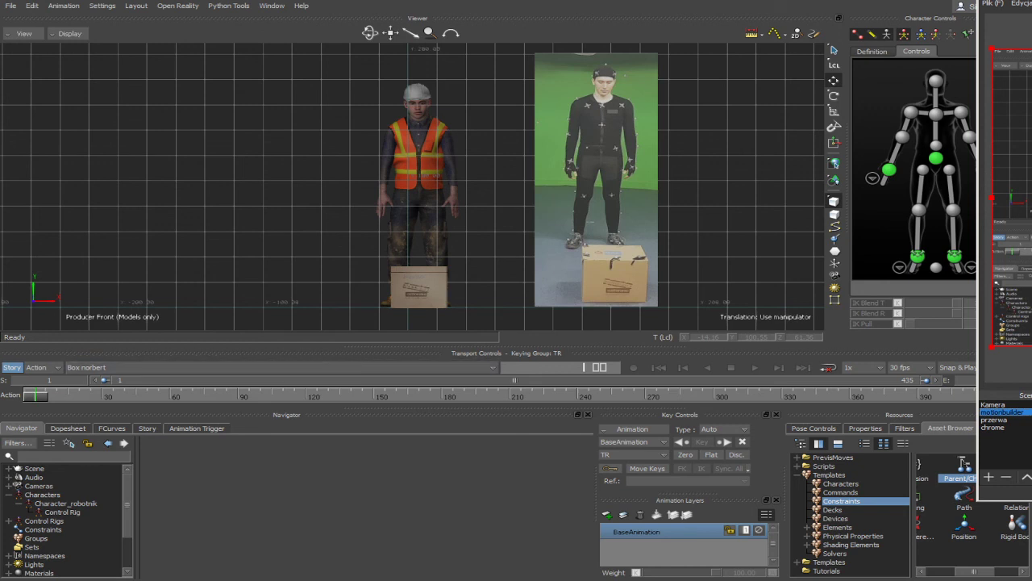
# - Review the box-lifting animation against the reference footage from the front and perspective views
pyautogui.click(489, 169)
pyautogui.scroll(5, 491, 222)
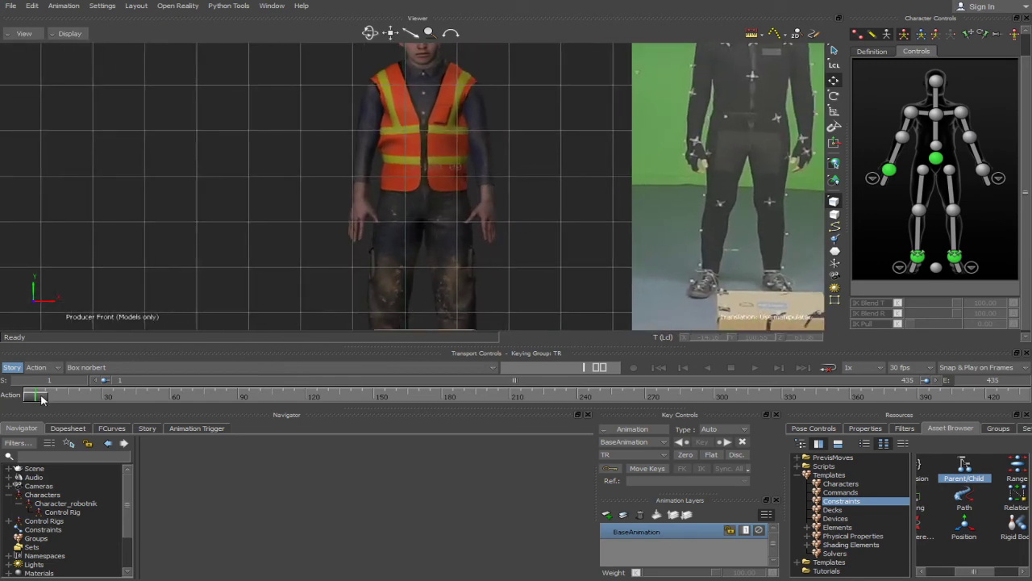
pyautogui.moveTo(40, 396); pyautogui.dragTo(392, 401)
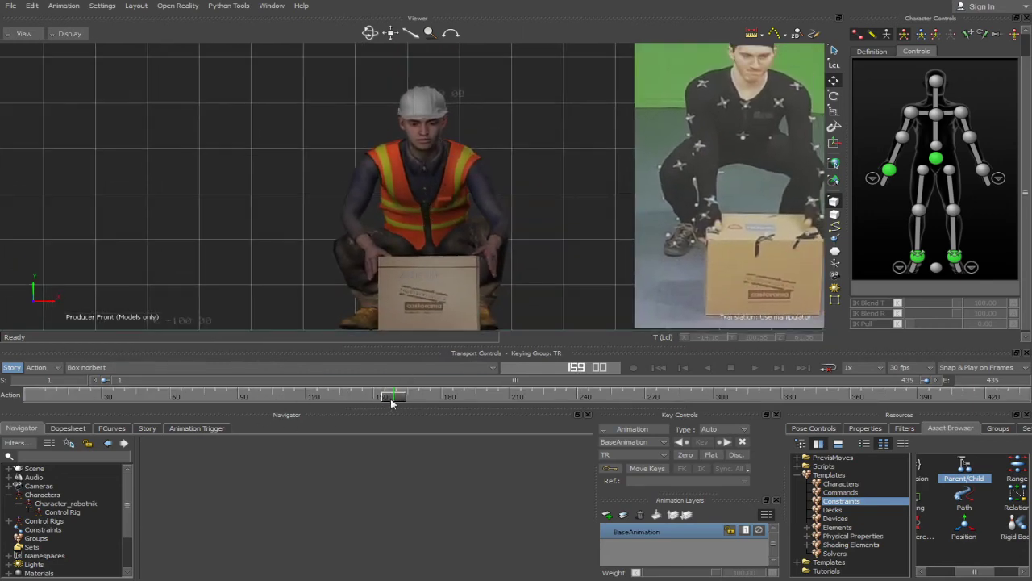
pyautogui.moveTo(395, 400); pyautogui.dragTo(590, 374)
pyautogui.hotkey('ctrl', 'e')
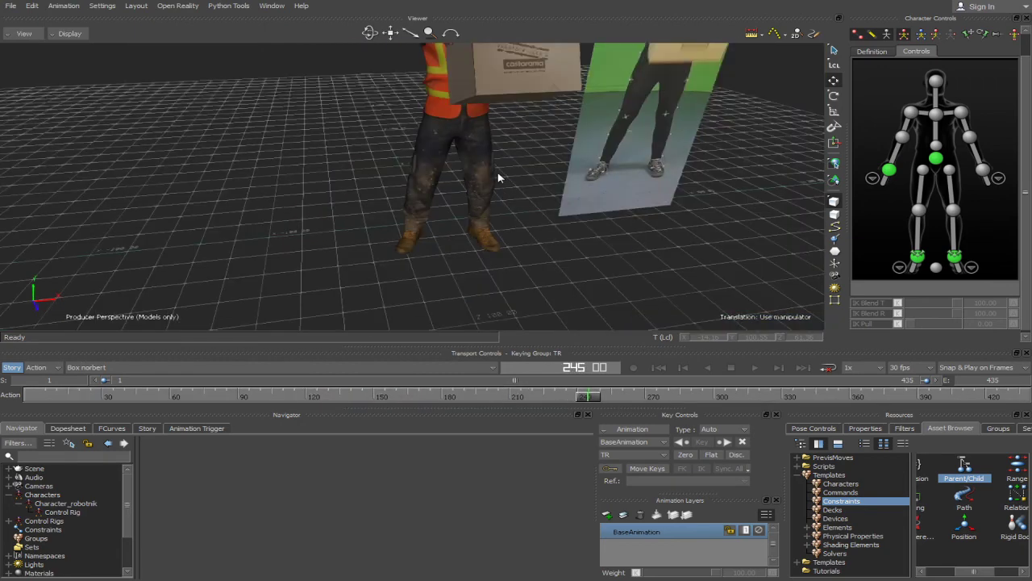
pyautogui.keyDown('shift'); pyautogui.moveTo(446, 143); pyautogui.dragTo(488, 238); pyautogui.keyUp('shift')
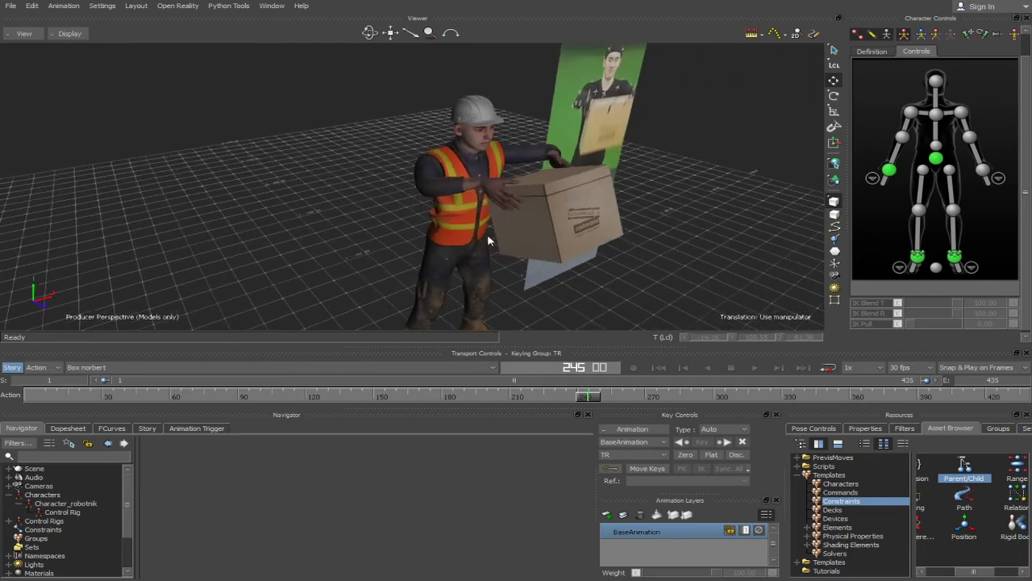
pyautogui.moveTo(590, 397); pyautogui.dragTo(832, 365)
# - Examine close up how the hands meet the box at several frames between 227 and 325
pyautogui.keyDown('shift'); pyautogui.moveTo(571, 241); pyautogui.dragTo(598, 155); pyautogui.keyUp('shift')
pyautogui.keyDown('ctrl'); pyautogui.keyDown('shift'); pyautogui.moveTo(805, 270); pyautogui.dragTo(712, 266); pyautogui.keyUp('shift'); pyautogui.keyUp('ctrl')
pyautogui.moveTo(831, 395); pyautogui.dragTo(744, 395)
pyautogui.keyDown('shift'); pyautogui.moveTo(551, 165); pyautogui.dragTo(514, 183); pyautogui.keyUp('shift')
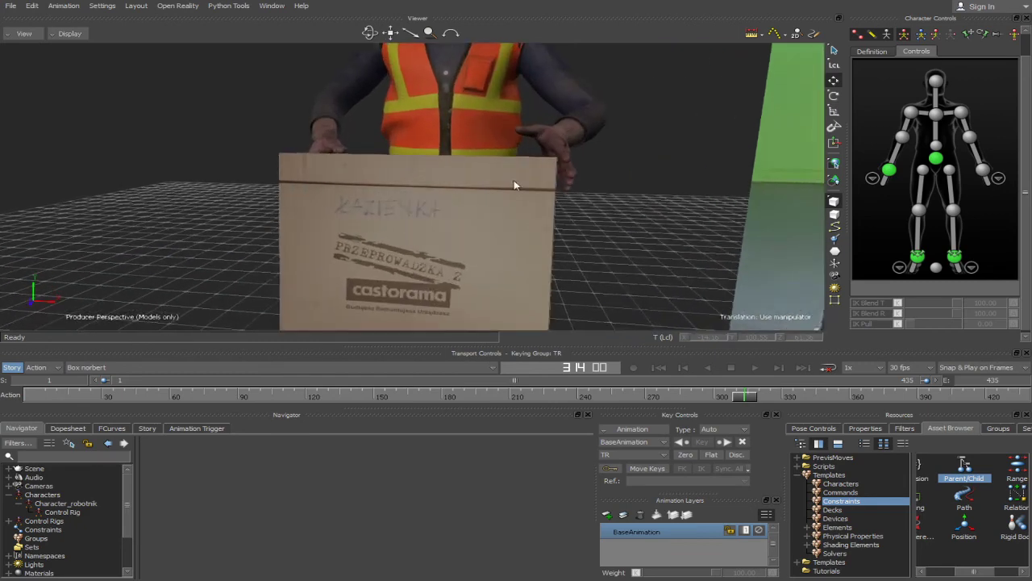
pyautogui.keyDown('ctrl'); pyautogui.keyDown('shift'); pyautogui.moveTo(623, 210); pyautogui.dragTo(725, 345); pyautogui.keyUp('shift'); pyautogui.keyUp('ctrl')
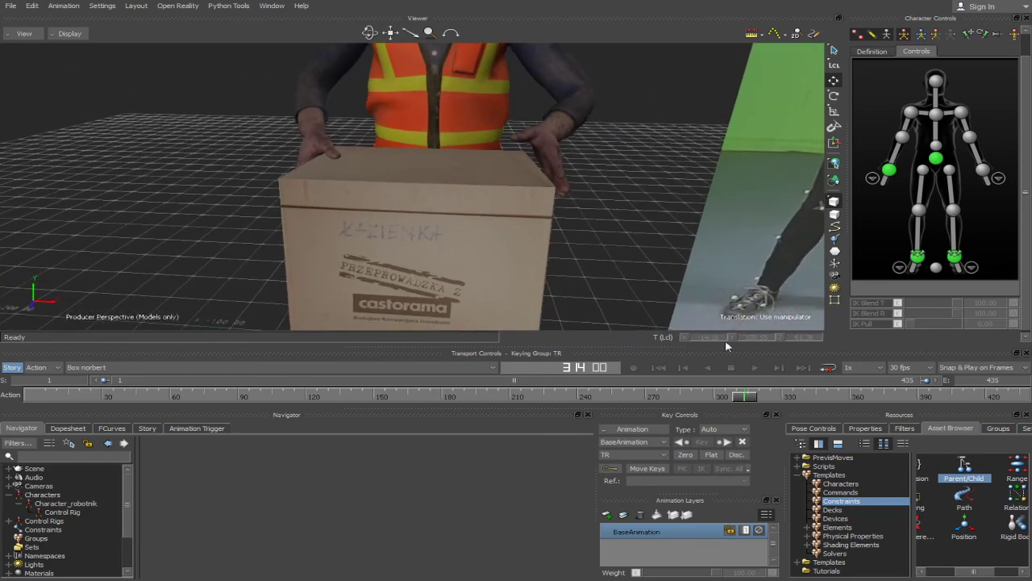
pyautogui.moveTo(734, 395); pyautogui.dragTo(771, 395)
pyautogui.keyDown('ctrl'); pyautogui.moveTo(617, 159); pyautogui.dragTo(578, 213); pyautogui.keyUp('ctrl')
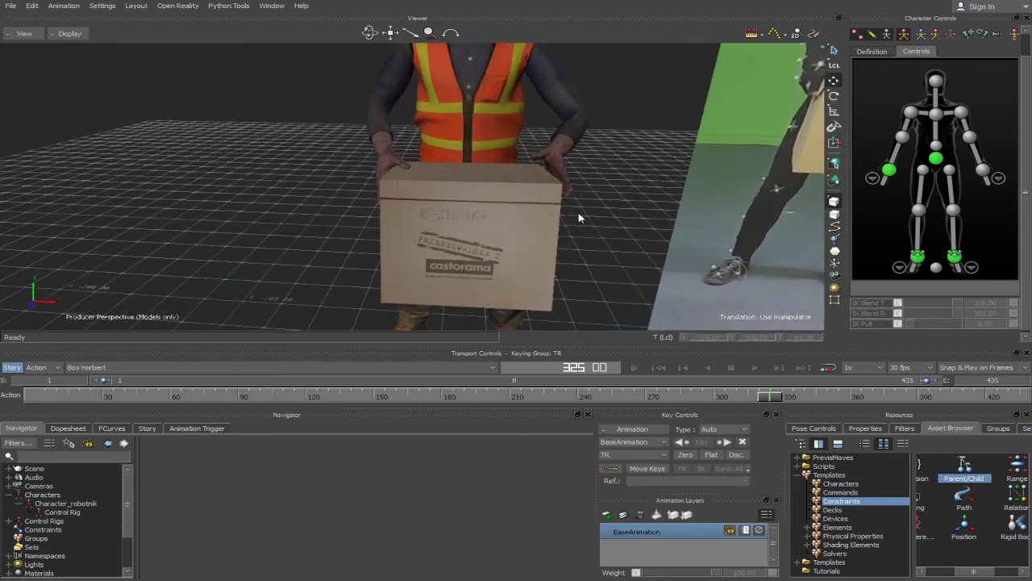
pyautogui.keyDown('shift'); pyautogui.moveTo(616, 183); pyautogui.dragTo(598, 208); pyautogui.keyUp('shift')
pyautogui.keyDown('ctrl'); pyautogui.keyDown('shift'); pyautogui.moveTo(582, 276); pyautogui.dragTo(608, 219); pyautogui.keyUp('shift'); pyautogui.keyUp('ctrl')
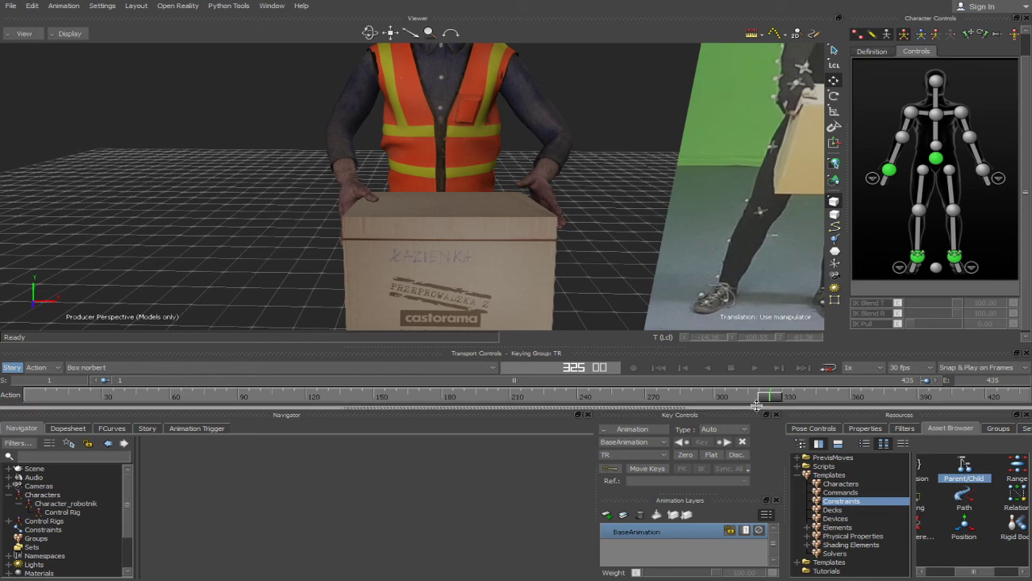
pyautogui.moveTo(773, 397); pyautogui.dragTo(551, 371)
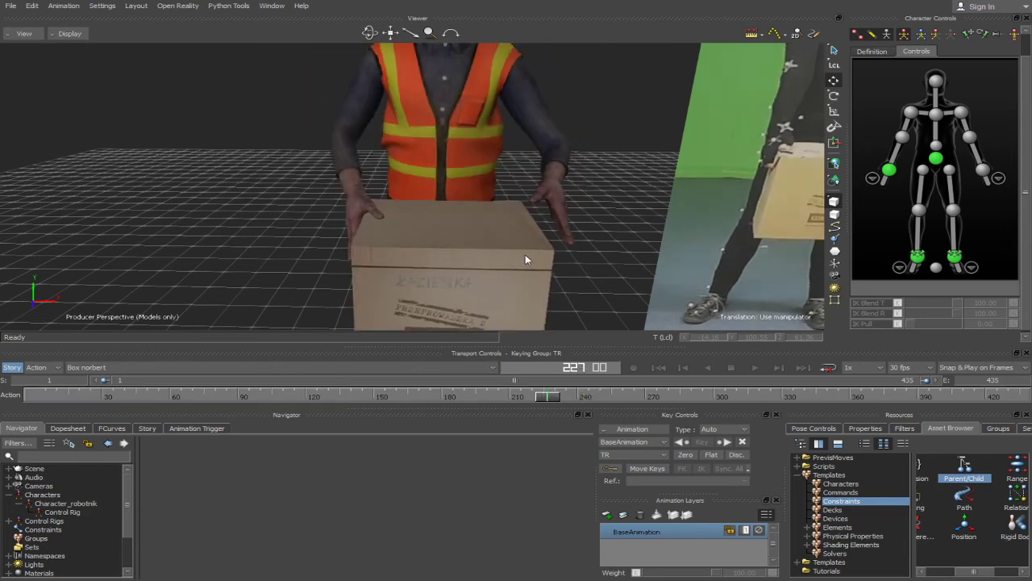
pyautogui.moveTo(545, 244)
pyautogui.keyDown('ctrl'); pyautogui.keyDown('shift'); pyautogui.mouseDown()
pyautogui.moveTo(479, 247)
pyautogui.moveTo(530, 249)
pyautogui.moveTo(558, 231)
pyautogui.moveTo(528, 234)
pyautogui.mouseUp(); pyautogui.keyUp('shift'); pyautogui.keyUp('ctrl')
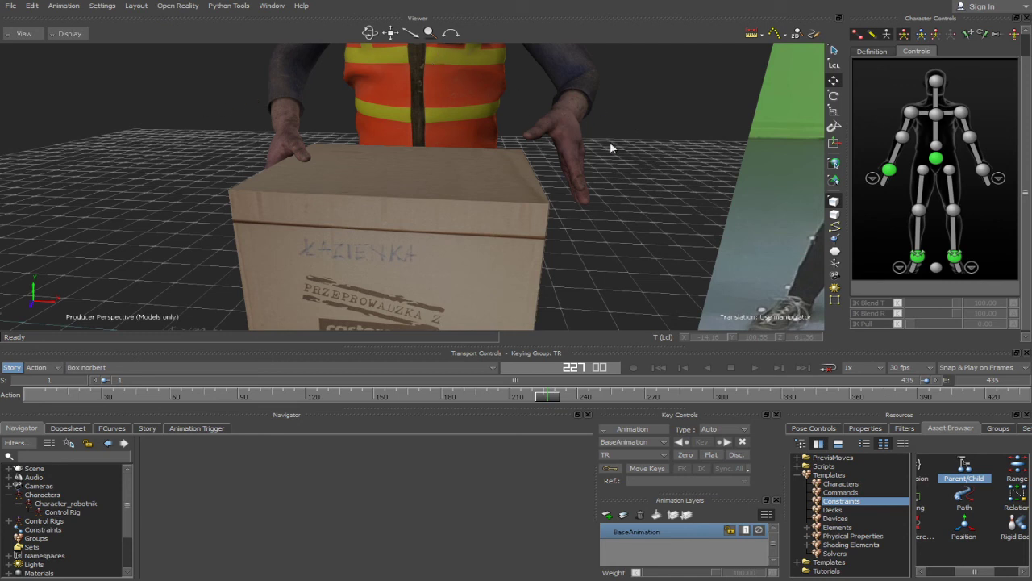
# - Show the control rig in X-Ray display and select the character's left wrist effector
pyautogui.click(69, 33)
pyautogui.click(78, 58)
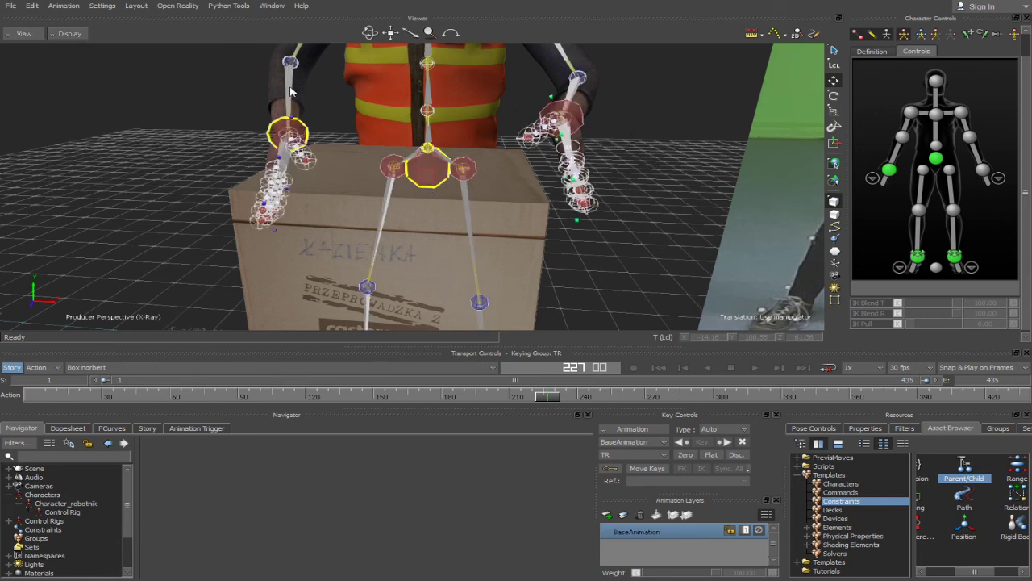
pyautogui.click(280, 129)
pyautogui.click(581, 120)
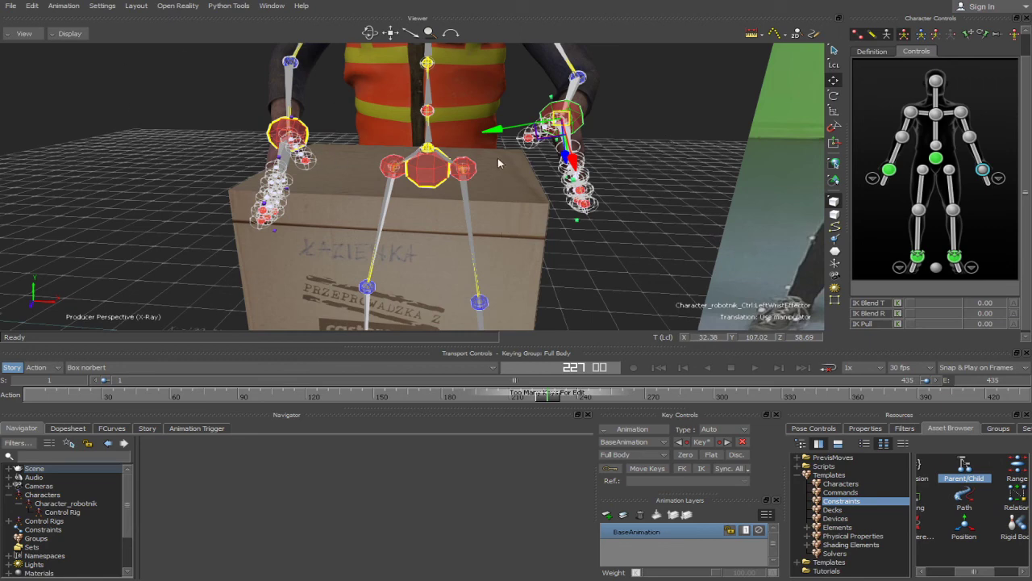
# - Try moving the left wrist effector away from the box, go to frame 228 and restore the Models only display
pyautogui.moveTo(493, 131); pyautogui.dragTo(516, 137)
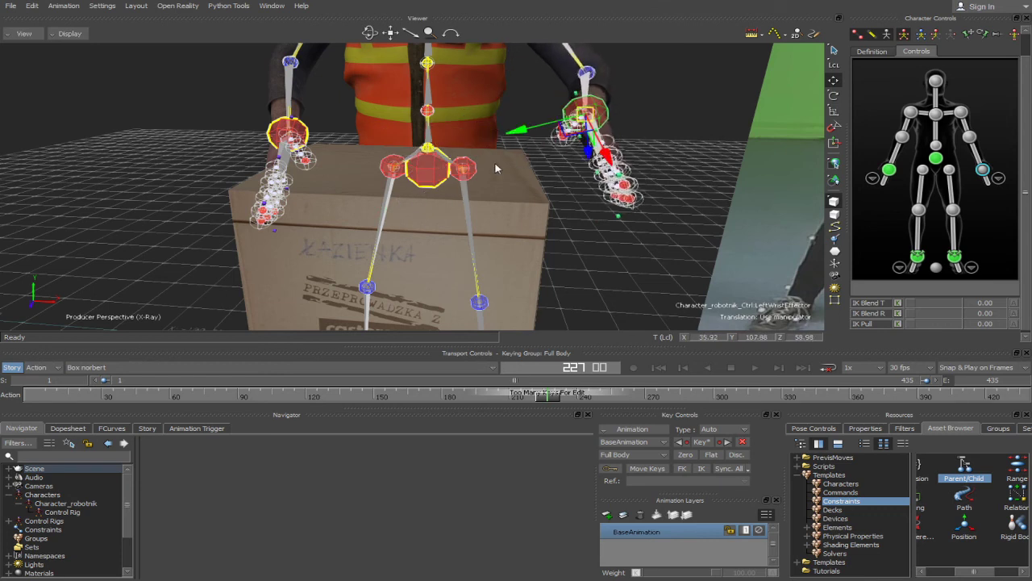
pyautogui.click(555, 397)
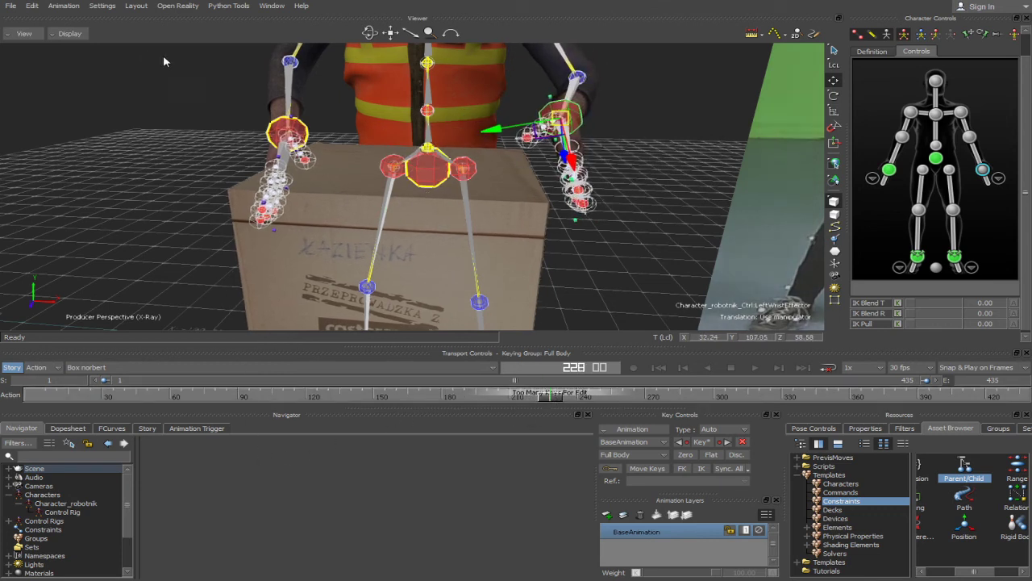
pyautogui.click(75, 34)
pyautogui.click(91, 71)
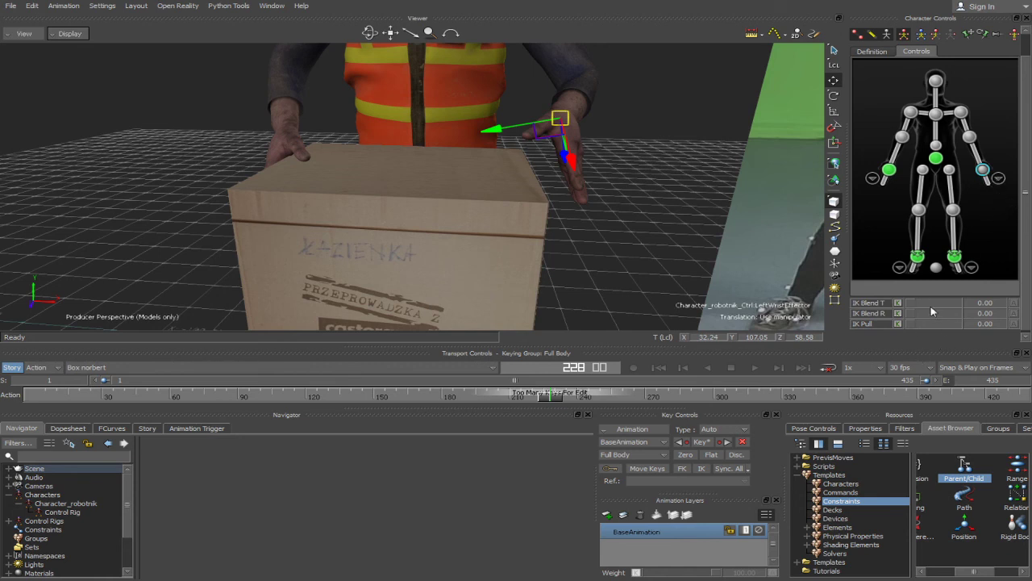
# - Set IK Blend T and IK Blend R to 100 for the left wrist effector
pyautogui.moveTo(911, 304); pyautogui.dragTo(1002, 333)
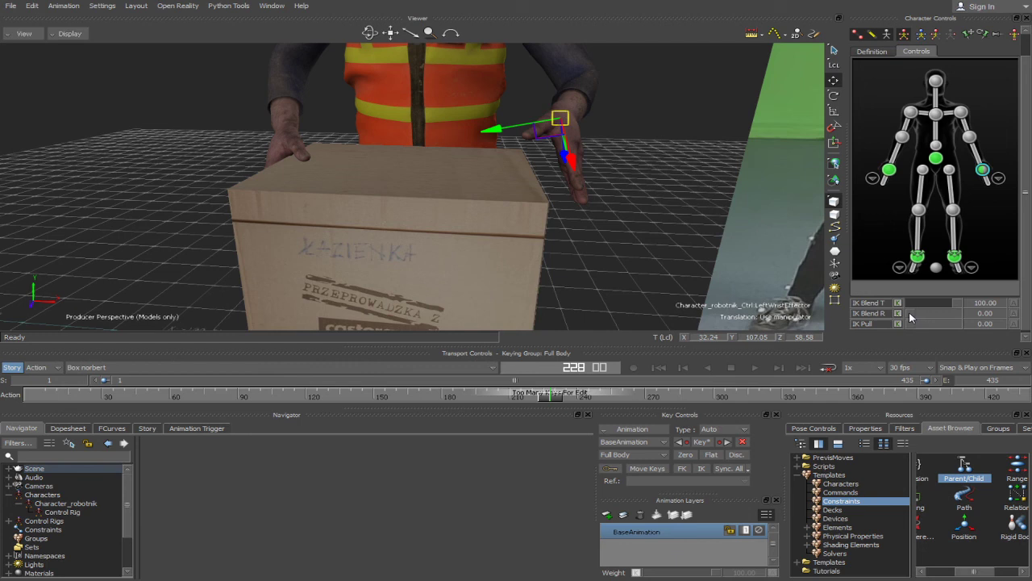
pyautogui.moveTo(913, 319); pyautogui.dragTo(1000, 319)
pyautogui.keyDown('ctrl'); pyautogui.keyDown('shift'); pyautogui.moveTo(605, 178); pyautogui.dragTo(607, 206); pyautogui.keyUp('shift'); pyautogui.keyUp('ctrl')
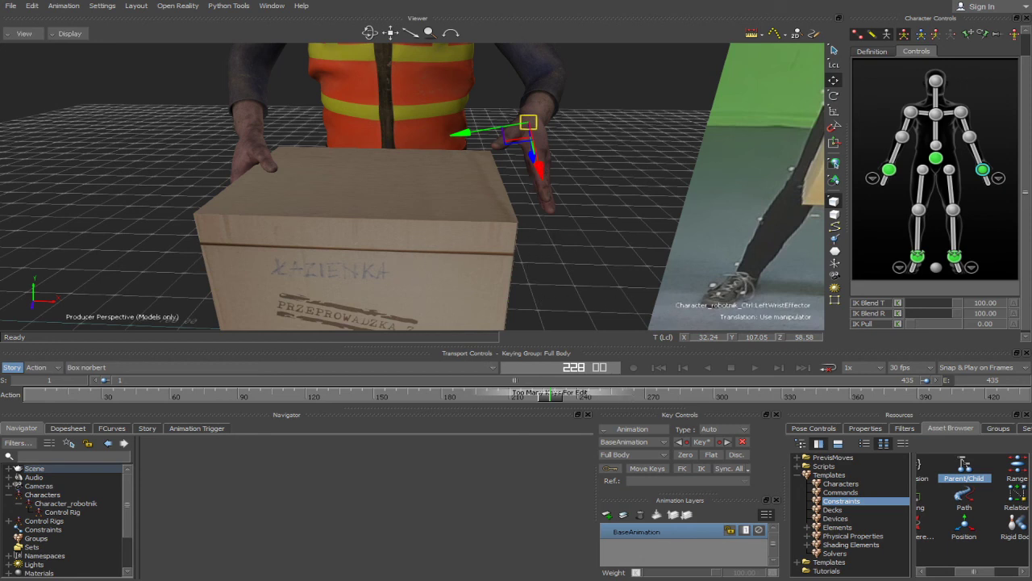
# - Create a Parent/Child constraint in the scene from the constraint templates
pyautogui.click(833, 501)
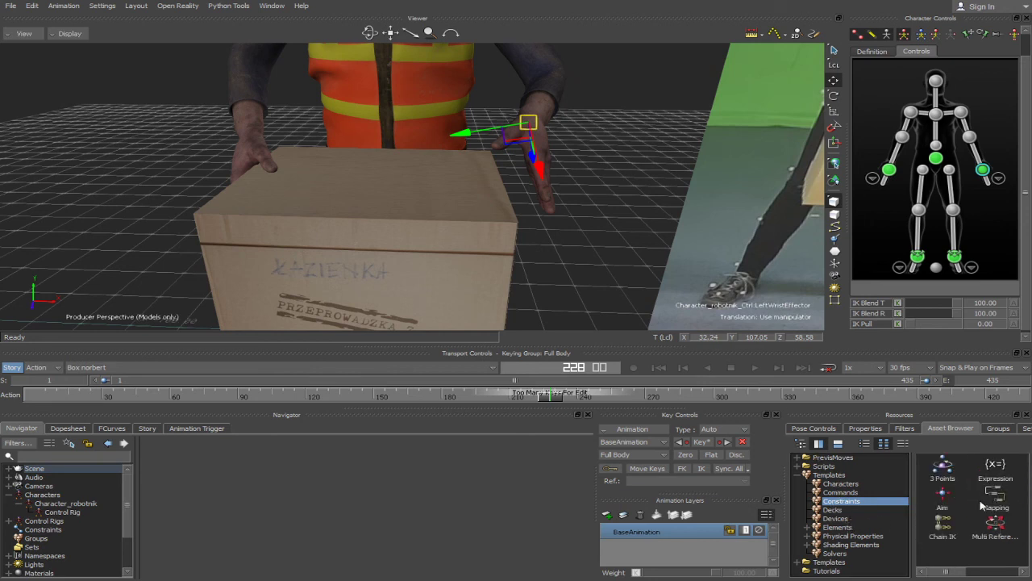
pyautogui.moveTo(959, 574); pyautogui.dragTo(992, 566)
pyautogui.click(971, 478)
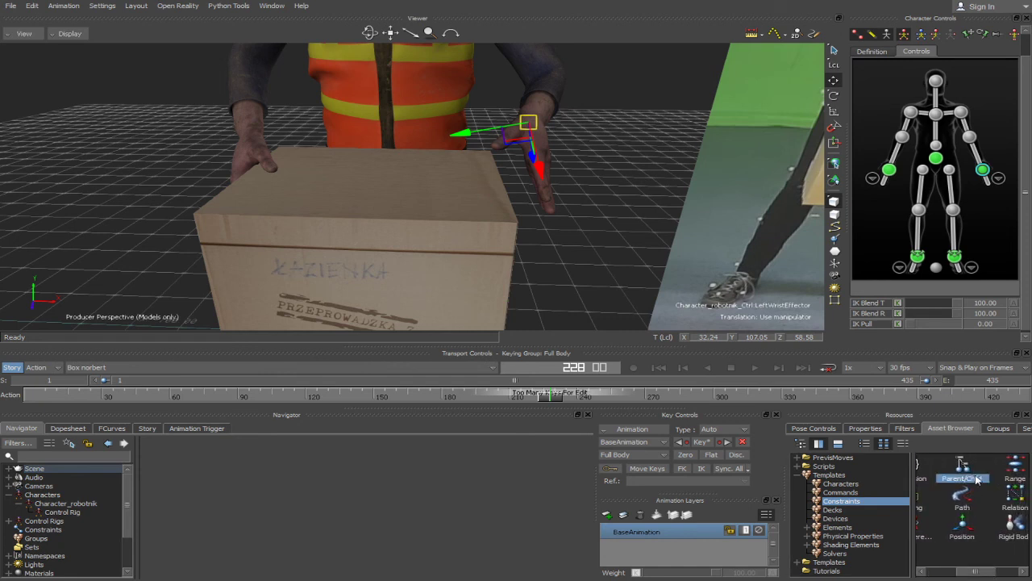
pyautogui.moveTo(972, 479); pyautogui.dragTo(660, 305)
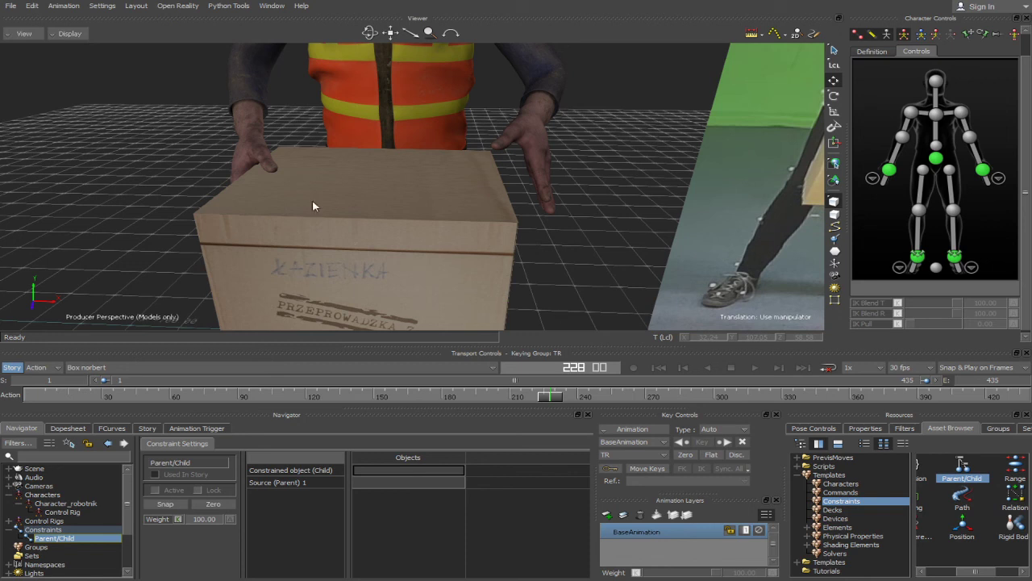
# - Assign the box (Cube) as the constraint's parent source and the left wrist effector as its constrained child
pyautogui.click(383, 235)
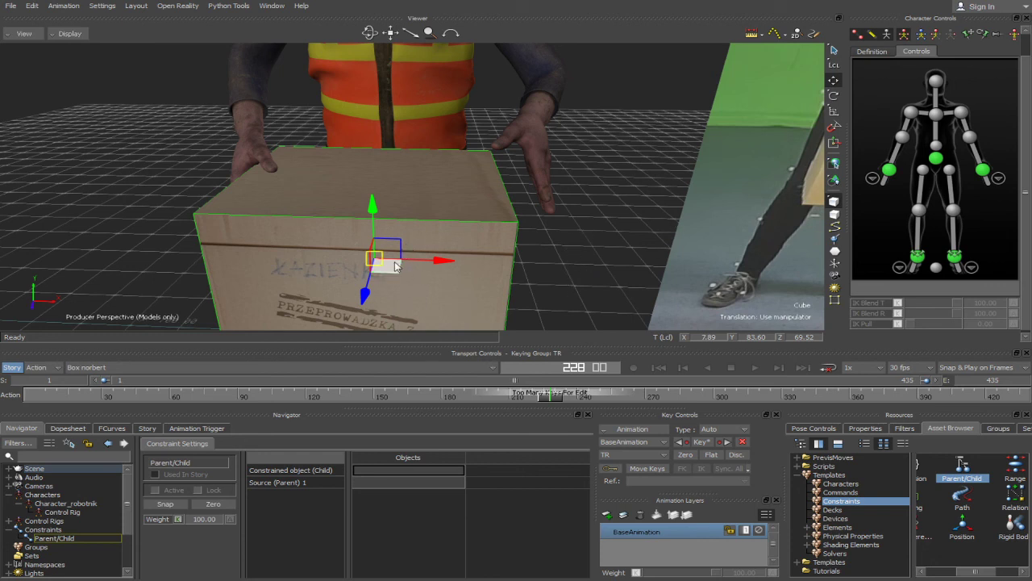
pyautogui.keyDown('alt'); pyautogui.moveTo(393, 274); pyautogui.dragTo(408, 486); pyautogui.keyUp('alt')
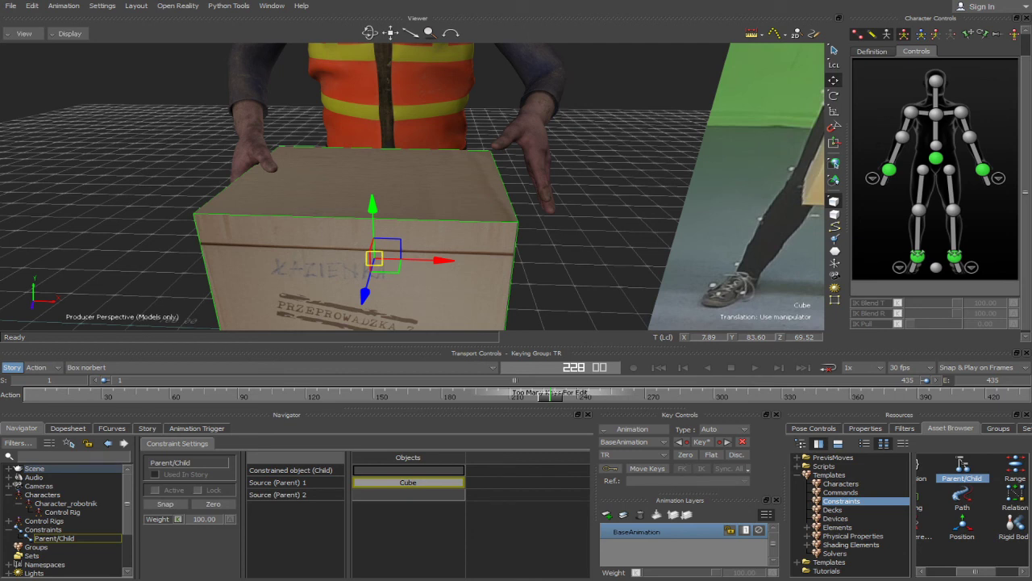
pyautogui.click(983, 171)
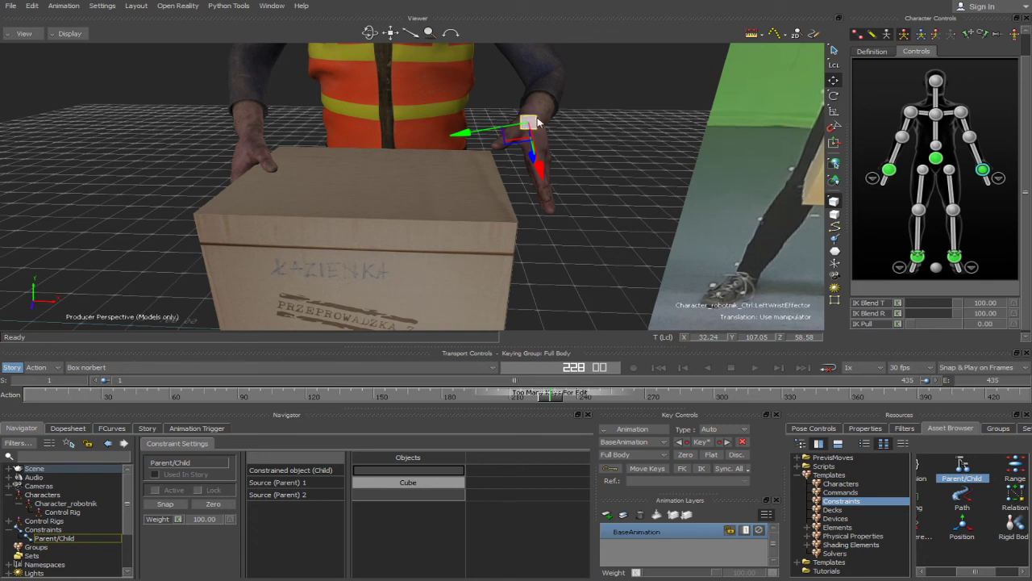
pyautogui.keyDown('alt'); pyautogui.moveTo(535, 123); pyautogui.dragTo(418, 464); pyautogui.keyUp('alt')
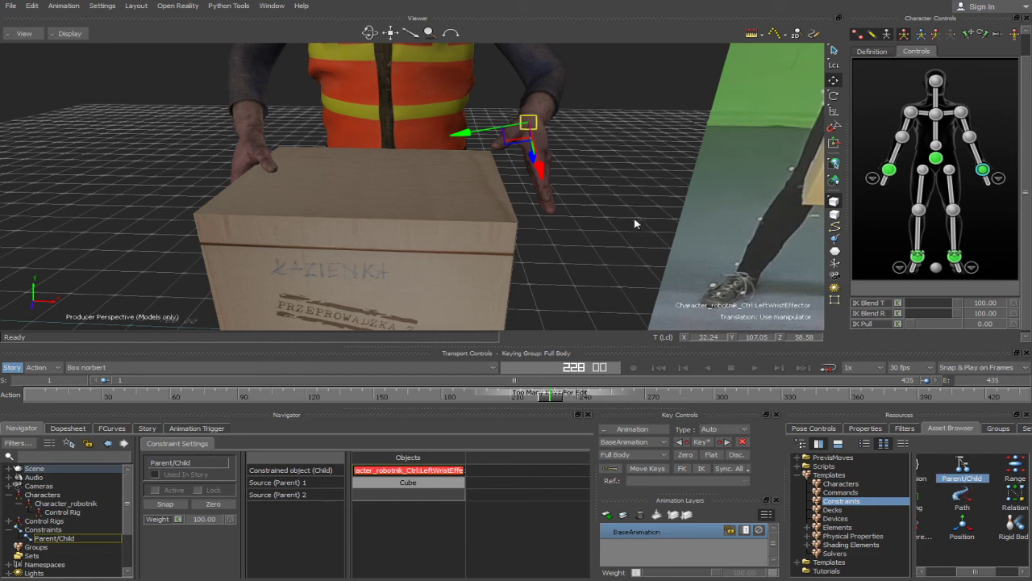
# - Switch the left wrist effector's manipulator to the global reference mode and back to local
pyautogui.moveTo(619, 210)
pyautogui.keyDown('ctrl'); pyautogui.mouseDown()
pyautogui.moveTo(621, 163)
pyautogui.moveTo(624, 202)
pyautogui.mouseUp(); pyautogui.keyUp('ctrl')
pyautogui.keyDown('shift'); pyautogui.moveTo(631, 153); pyautogui.dragTo(624, 171); pyautogui.keyUp('shift')
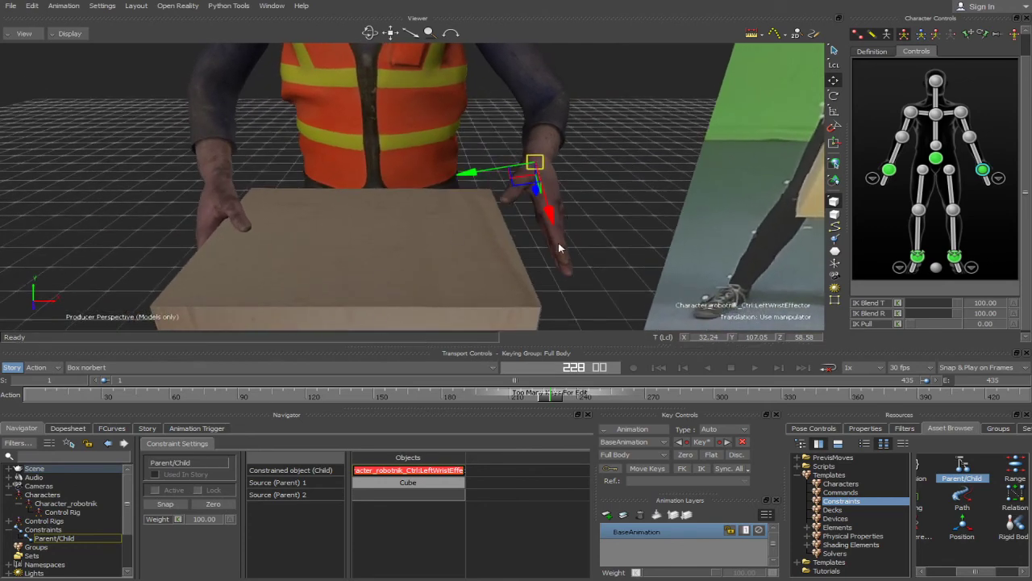
pyautogui.moveTo(589, 194)
pyautogui.keyDown('ctrl'); pyautogui.keyDown('shift'); pyautogui.mouseDown()
pyautogui.moveTo(541, 199)
pyautogui.moveTo(587, 193)
pyautogui.mouseUp(); pyautogui.keyUp('shift'); pyautogui.keyUp('ctrl')
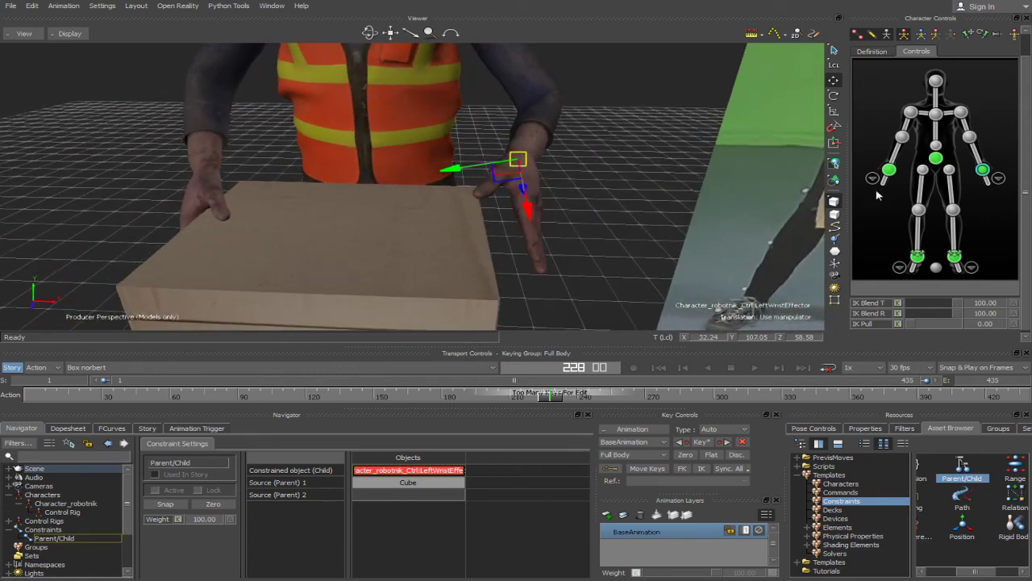
pyautogui.click(834, 67)
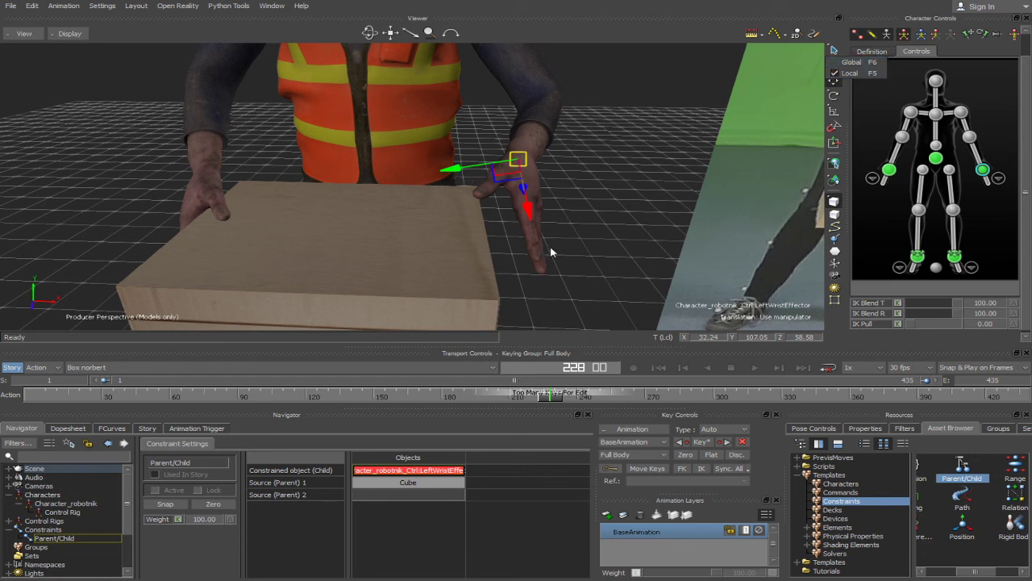
pyautogui.click(851, 62)
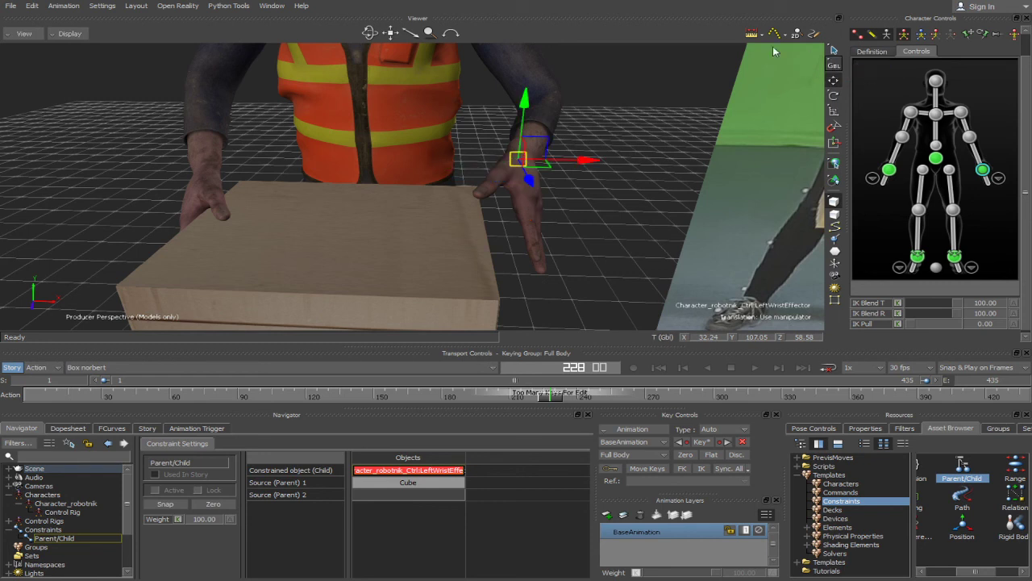
pyautogui.click(833, 64)
pyautogui.click(850, 73)
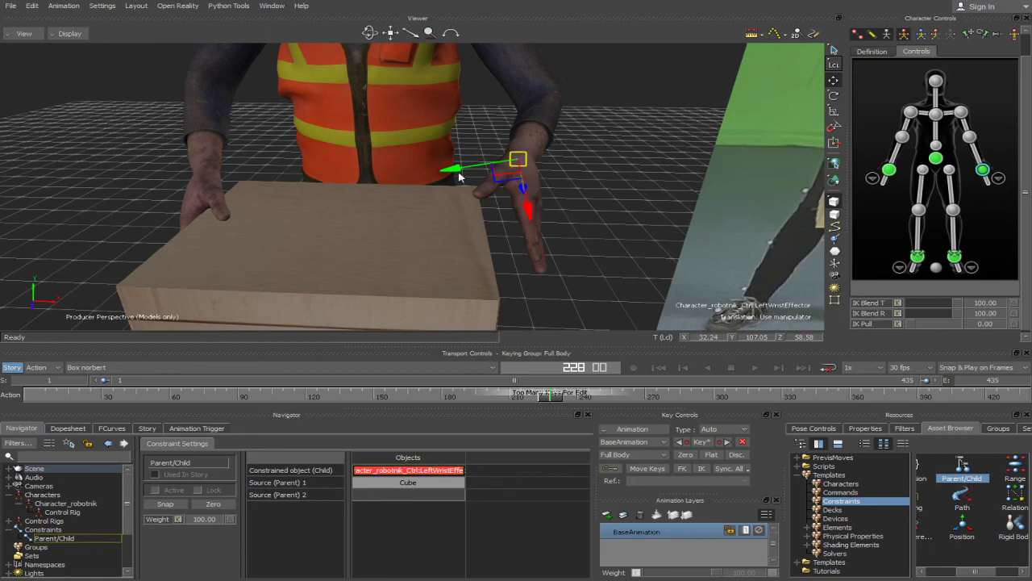
# - Move the left wrist effector inward and down along its local axes so the hand rests against the box's side
pyautogui.moveTo(459, 175); pyautogui.dragTo(433, 185)
pyautogui.keyDown('ctrl'); pyautogui.keyDown('shift'); pyautogui.moveTo(524, 209); pyautogui.dragTo(485, 210); pyautogui.keyUp('shift'); pyautogui.keyUp('ctrl')
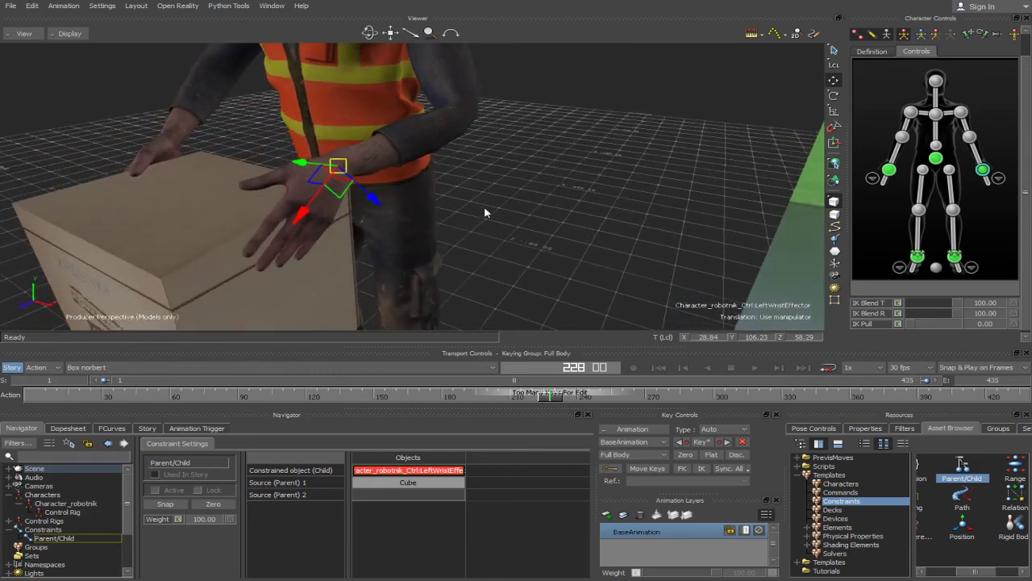
pyautogui.moveTo(341, 190); pyautogui.dragTo(346, 209)
pyautogui.keyDown('ctrl'); pyautogui.keyDown('shift'); pyautogui.moveTo(443, 242); pyautogui.dragTo(484, 261); pyautogui.keyUp('shift'); pyautogui.keyUp('ctrl')
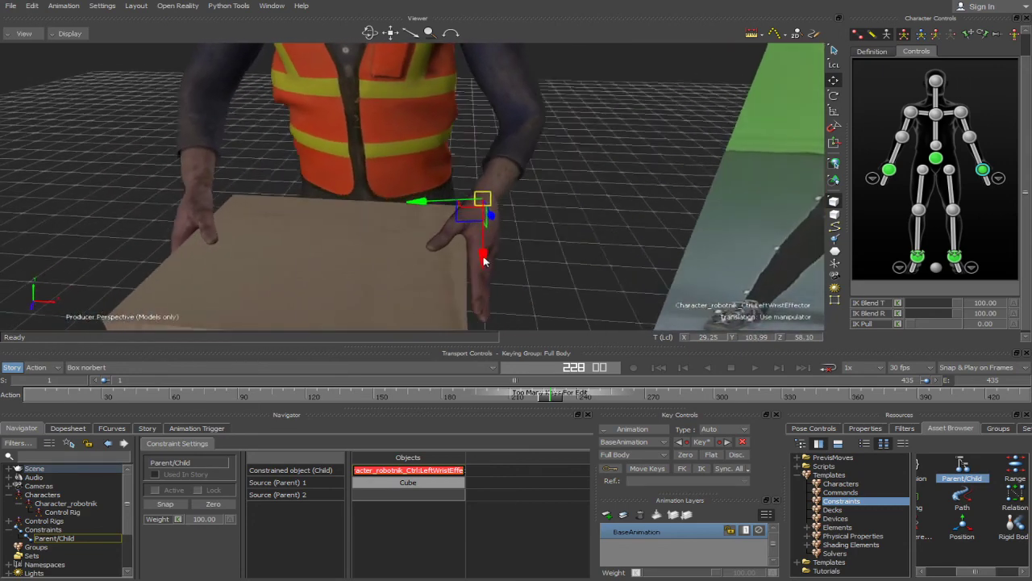
pyautogui.moveTo(427, 207); pyautogui.dragTo(425, 208)
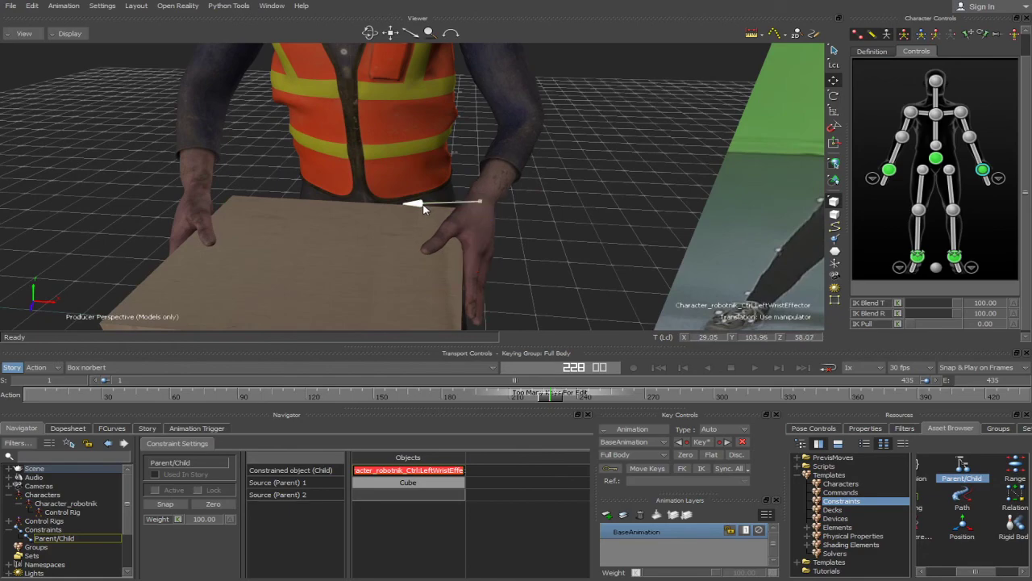
pyautogui.keyDown('ctrl'); pyautogui.keyDown('shift'); pyautogui.moveTo(599, 260); pyautogui.dragTo(454, 236); pyautogui.keyUp('shift'); pyautogui.keyUp('ctrl')
pyautogui.keyDown('ctrl'); pyautogui.keyDown('shift'); pyautogui.moveTo(532, 242); pyautogui.dragTo(457, 121); pyautogui.keyUp('shift'); pyautogui.keyUp('ctrl')
pyautogui.keyDown('ctrl'); pyautogui.keyDown('shift'); pyautogui.moveTo(429, 160); pyautogui.dragTo(467, 153); pyautogui.keyUp('shift'); pyautogui.keyUp('ctrl')
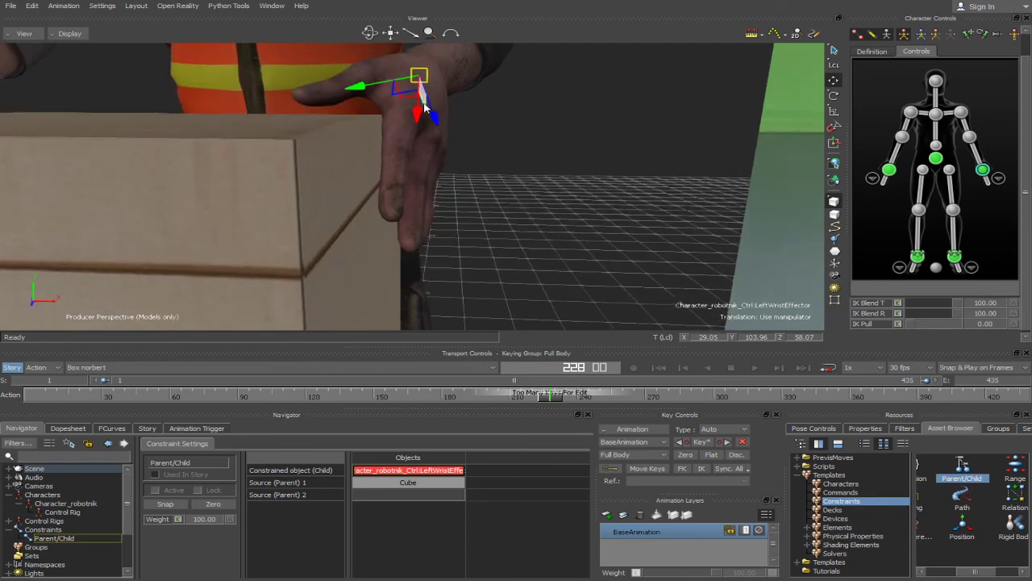
pyautogui.moveTo(425, 107); pyautogui.dragTo(421, 218)
# - Rotate the left wrist effector to about 7.34, 48.28, 88.71 and shift it to 29.04, 103.00, 58.72 so the hand fits the box's side
pyautogui.click(833, 96)
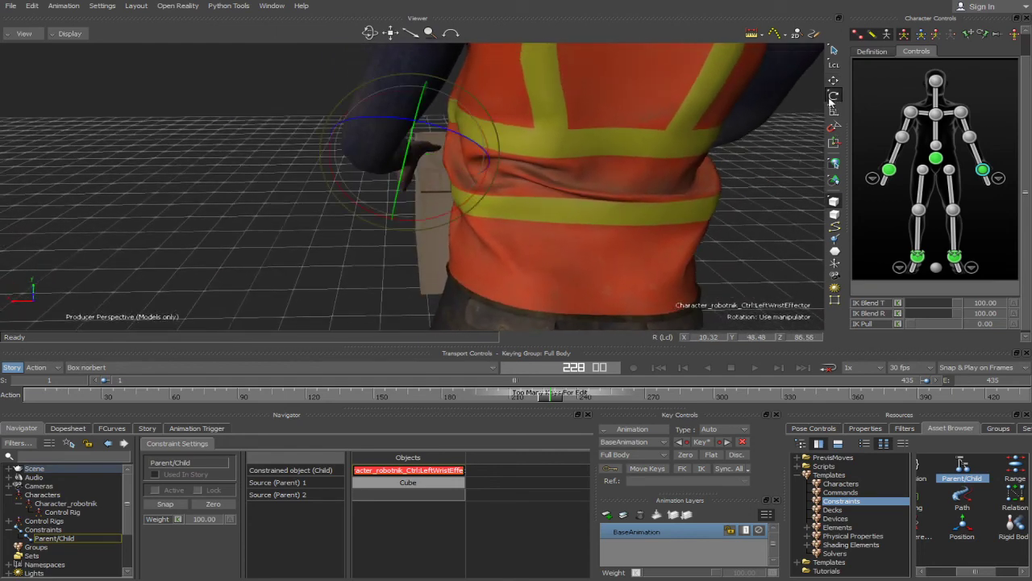
pyautogui.moveTo(414, 230); pyautogui.dragTo(560, 155)
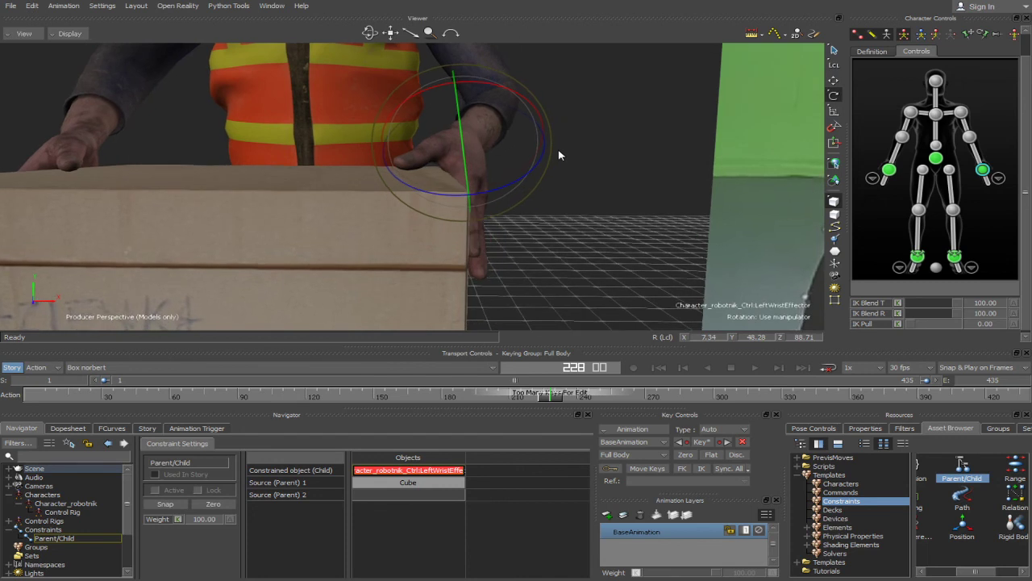
pyautogui.click(834, 80)
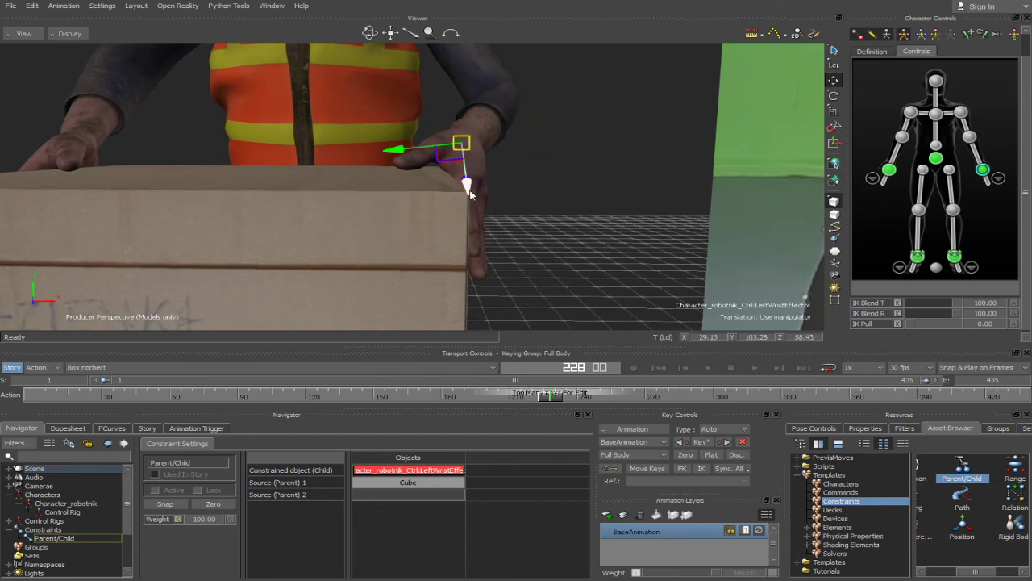
pyautogui.moveTo(444, 158); pyautogui.dragTo(441, 161)
pyautogui.keyDown('ctrl'); pyautogui.keyDown('shift'); pyautogui.moveTo(564, 214); pyautogui.dragTo(595, 150); pyautogui.keyUp('shift'); pyautogui.keyUp('ctrl')
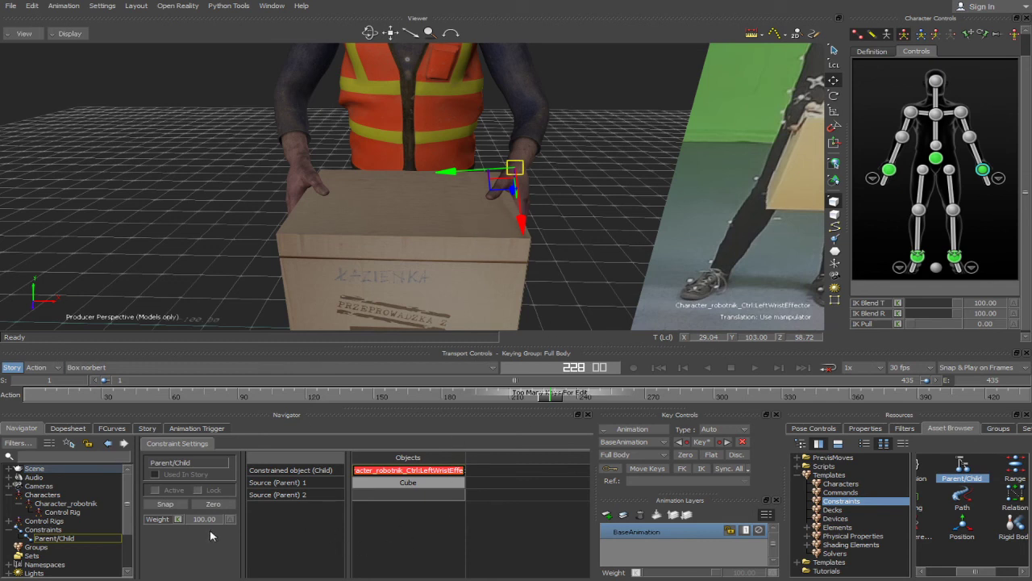
# - Activate the Parent/Child constraint with Snap, keeping the hand's current offset, and scrub back through the lift to check the left hand's grip
pyautogui.click(167, 504)
pyautogui.keyDown('shift'); pyautogui.moveTo(623, 166); pyautogui.dragTo(629, 163); pyautogui.keyUp('shift')
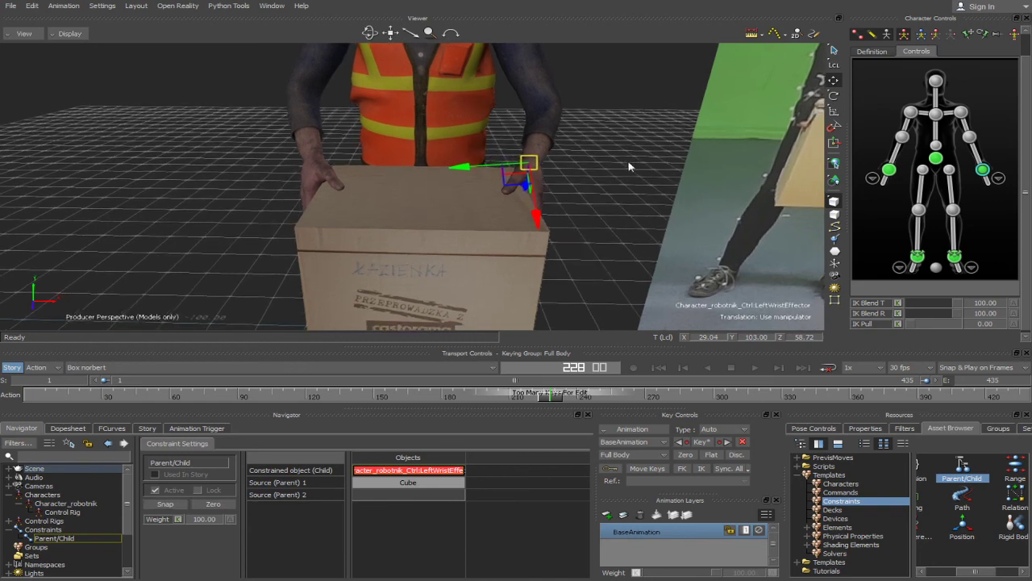
pyautogui.scroll(-1, 629, 163)
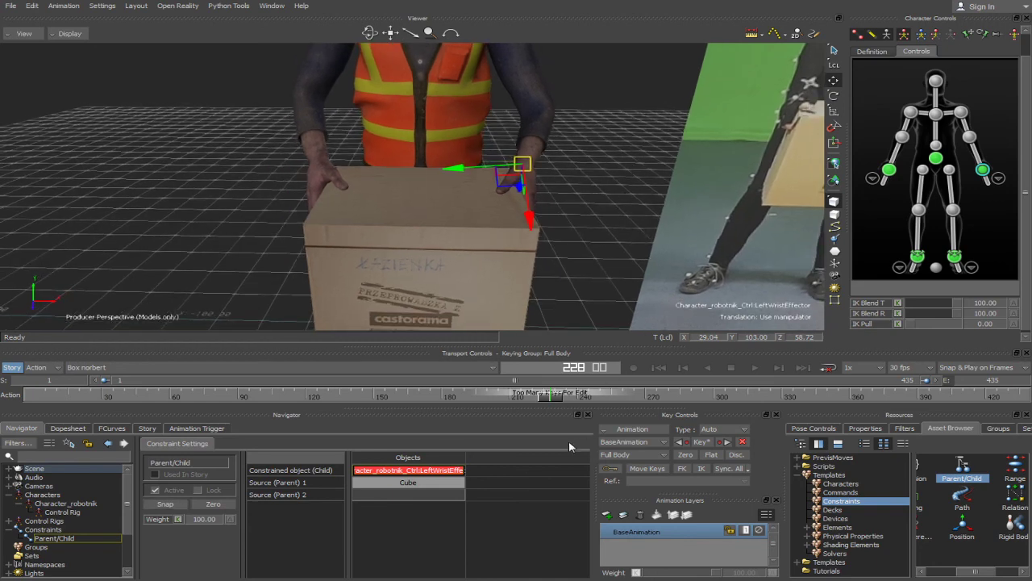
pyautogui.click(582, 236)
pyautogui.moveTo(553, 395)
pyautogui.mouseDown()
pyautogui.moveTo(470, 399)
pyautogui.moveTo(600, 399)
pyautogui.moveTo(471, 396)
pyautogui.moveTo(597, 397)
pyautogui.moveTo(540, 395)
pyautogui.mouseUp()
pyautogui.scroll(-5, 510, 214)
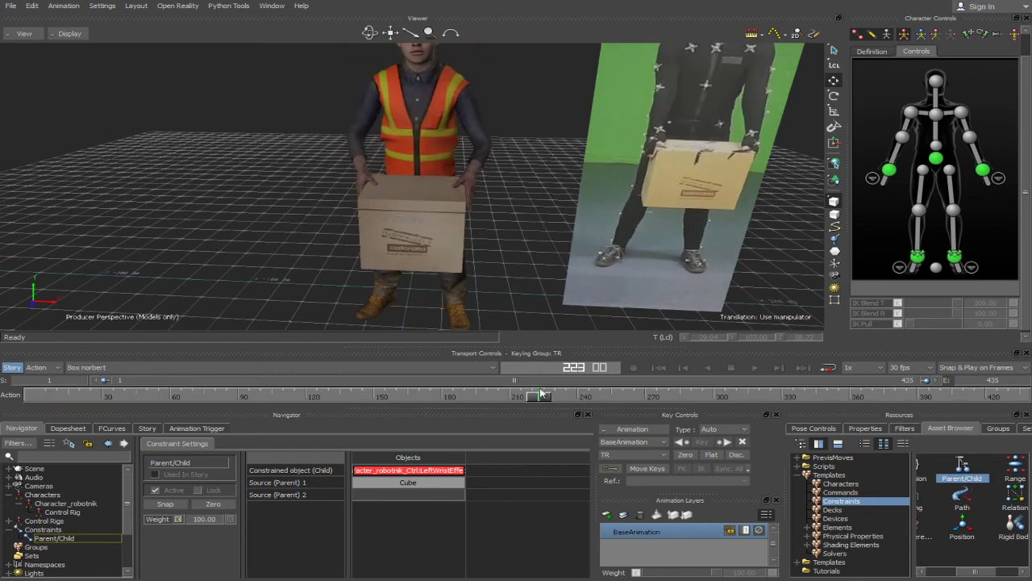
pyautogui.keyDown('shift'); pyautogui.moveTo(517, 179); pyautogui.dragTo(534, 206); pyautogui.keyUp('shift')
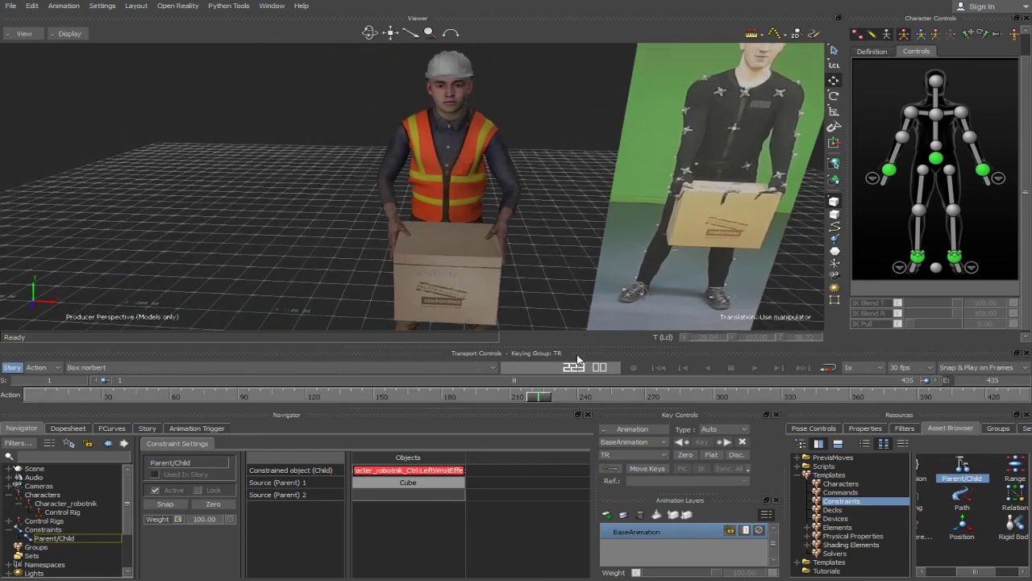
pyautogui.moveTo(541, 395); pyautogui.dragTo(449, 396)
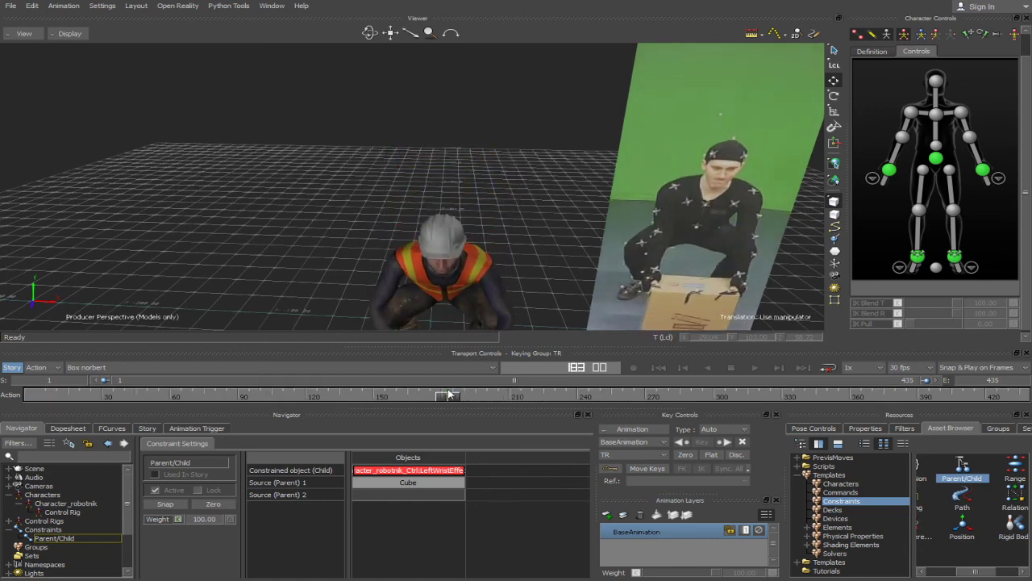
pyautogui.keyDown('shift'); pyautogui.moveTo(461, 282); pyautogui.dragTo(496, 218); pyautogui.keyUp('shift')
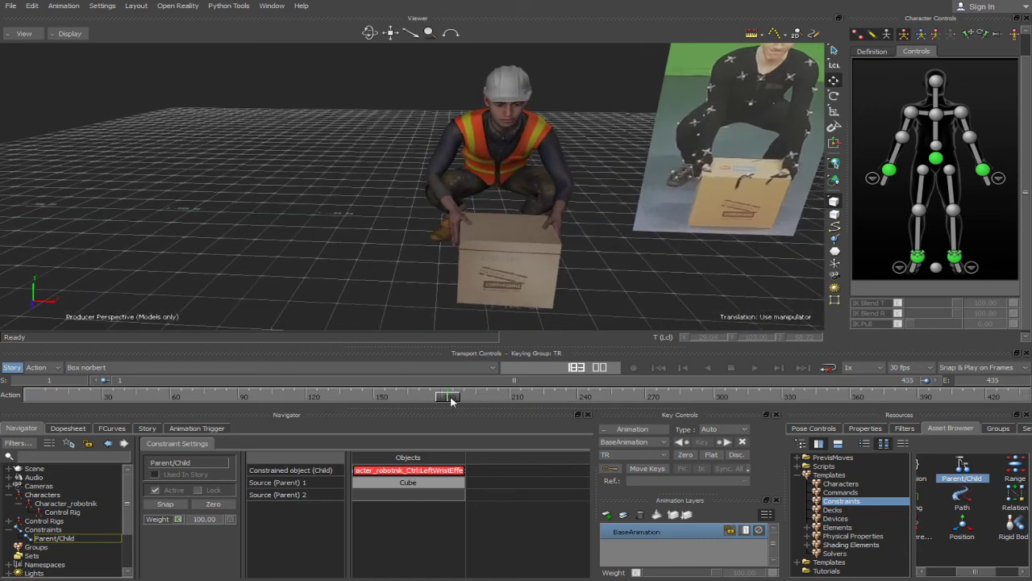
# - Find the frame where the hands first touch the box and key the constraint's weight at 100 on frame 154
pyautogui.moveTo(451, 399); pyautogui.dragTo(380, 404)
pyautogui.keyDown('ctrl'); pyautogui.moveTo(562, 265); pyautogui.dragTo(557, 214); pyautogui.keyUp('ctrl')
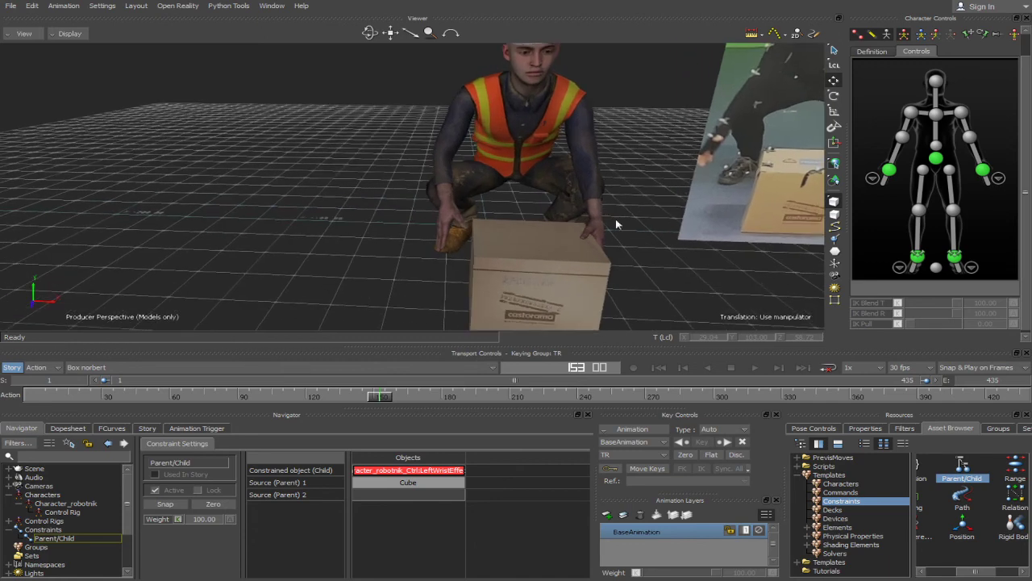
pyautogui.scroll(5, 616, 224)
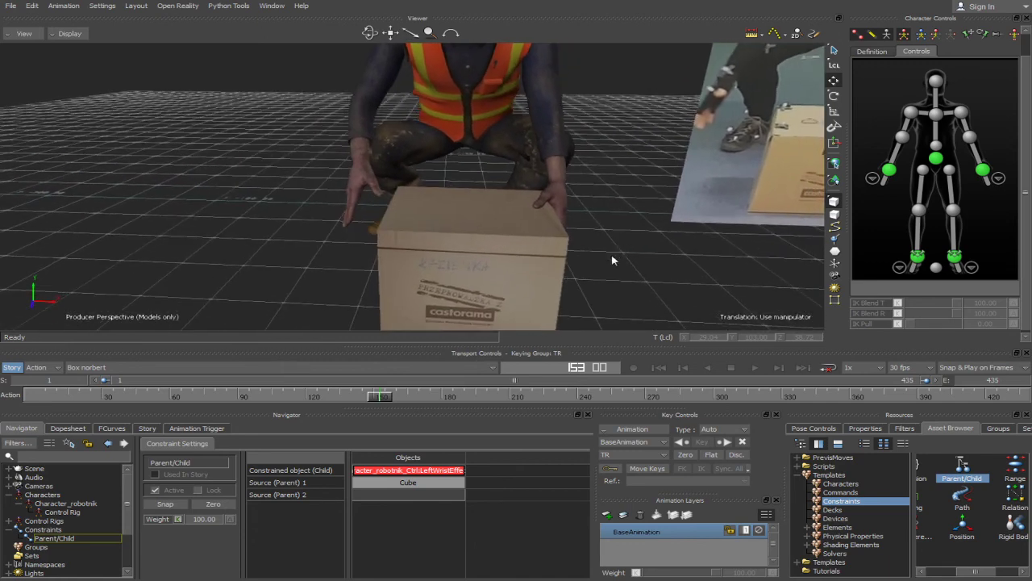
pyautogui.scroll(4, 612, 259)
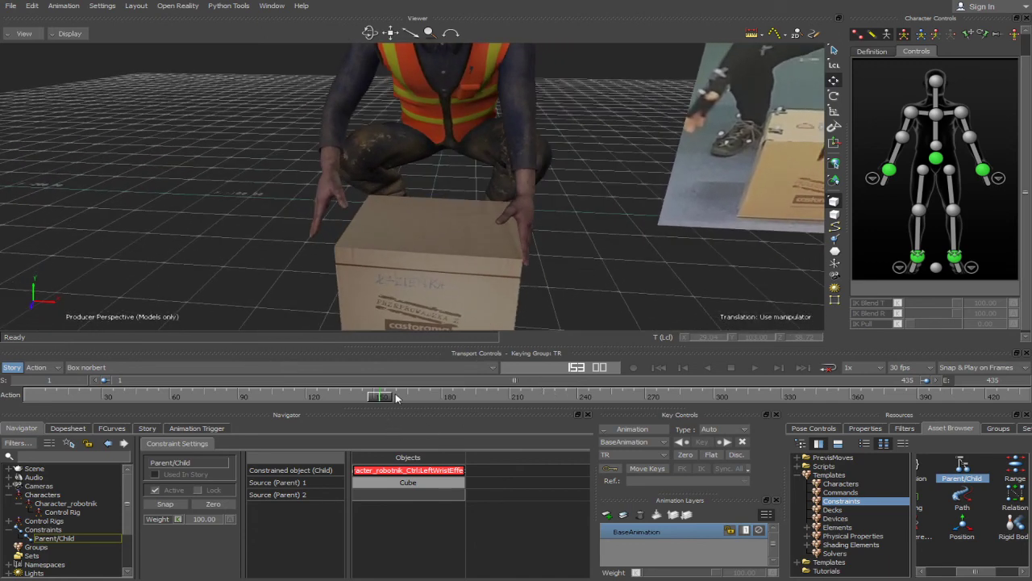
pyautogui.keyDown('ctrl'); pyautogui.keyDown('shift'); pyautogui.moveTo(508, 278); pyautogui.dragTo(627, 256); pyautogui.keyUp('shift'); pyautogui.keyUp('ctrl')
pyautogui.keyDown('ctrl'); pyautogui.keyDown('shift'); pyautogui.moveTo(620, 292); pyautogui.dragTo(609, 276); pyautogui.keyUp('shift'); pyautogui.keyUp('ctrl')
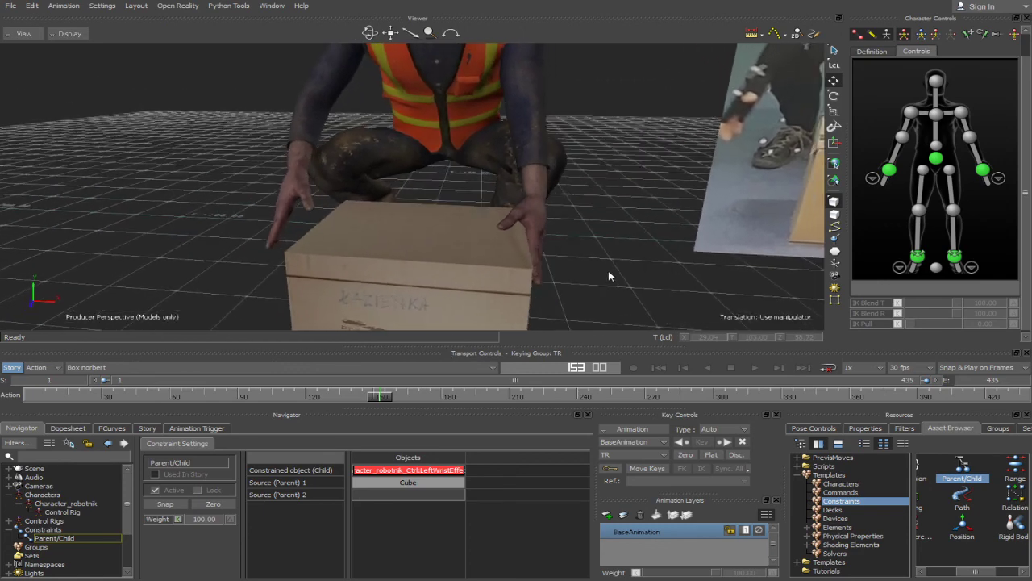
pyautogui.moveTo(381, 400); pyautogui.dragTo(383, 398)
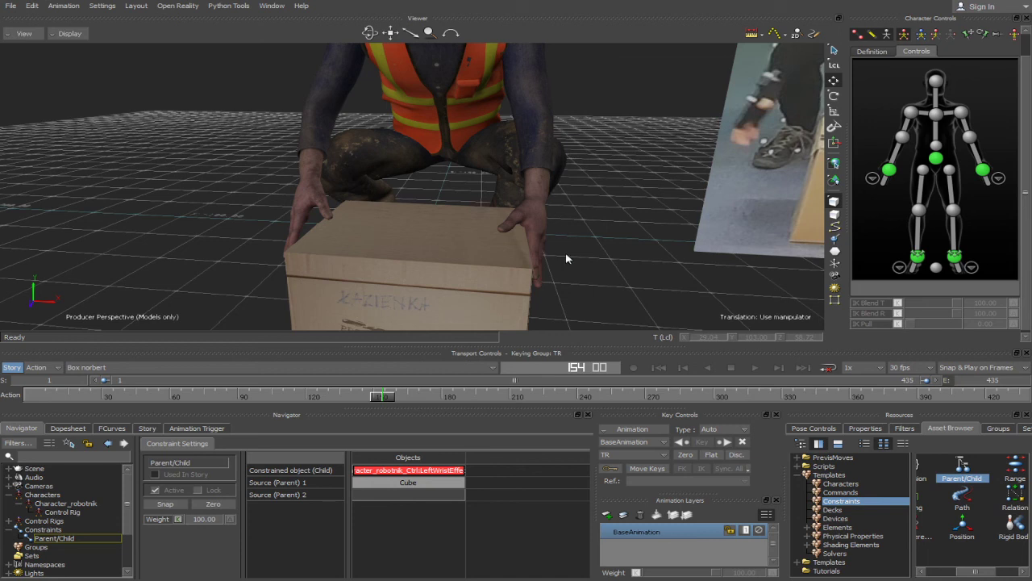
pyautogui.click(156, 520)
pyautogui.click(179, 521)
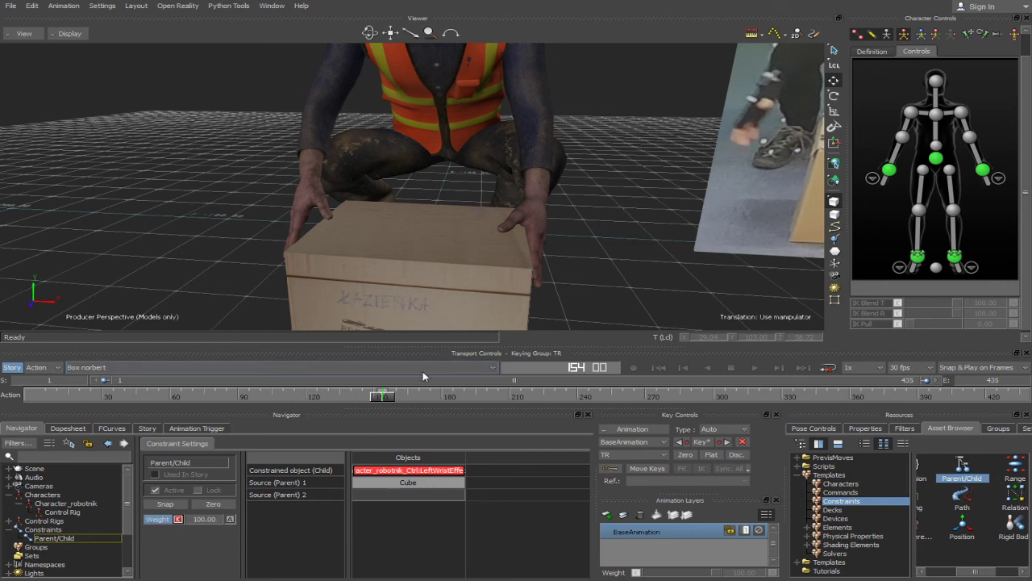
# - Key the constraint's weight at 0 on frame 147, before the left hand reaches the box
pyautogui.moveTo(388, 395); pyautogui.dragTo(368, 408)
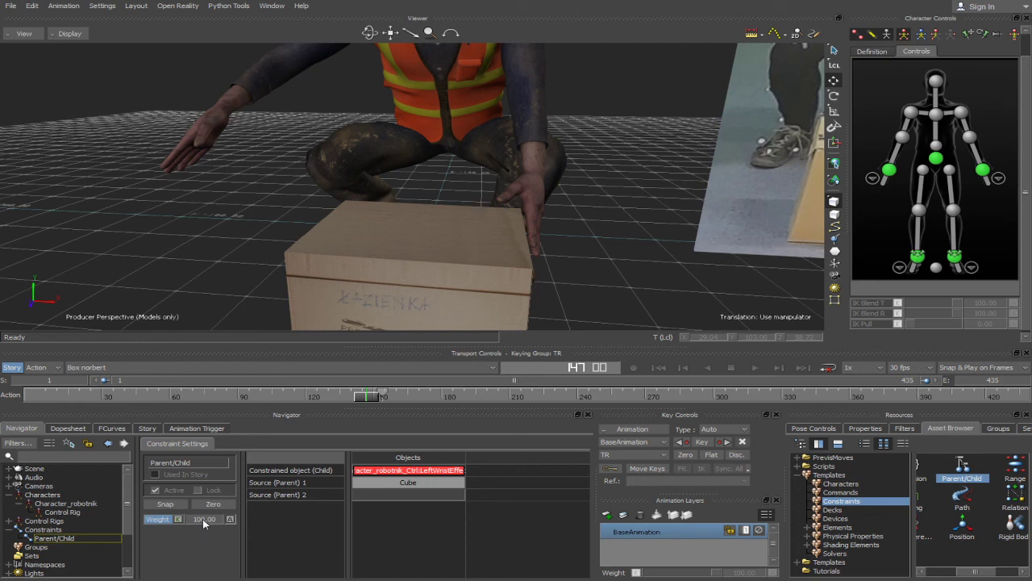
pyautogui.moveTo(202, 519); pyautogui.dragTo(201, 518)
pyautogui.press('Return')
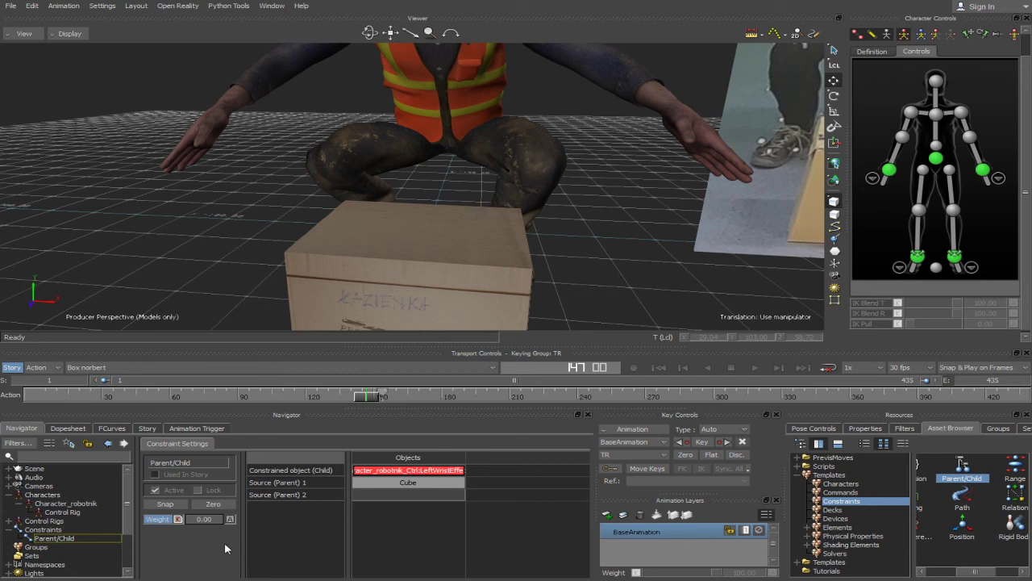
pyautogui.click(178, 520)
# - Key the constraint's release where the box is put down: weight 100 on frame 368 and weight 0 on frame 373
pyautogui.moveTo(361, 401); pyautogui.dragTo(865, 403)
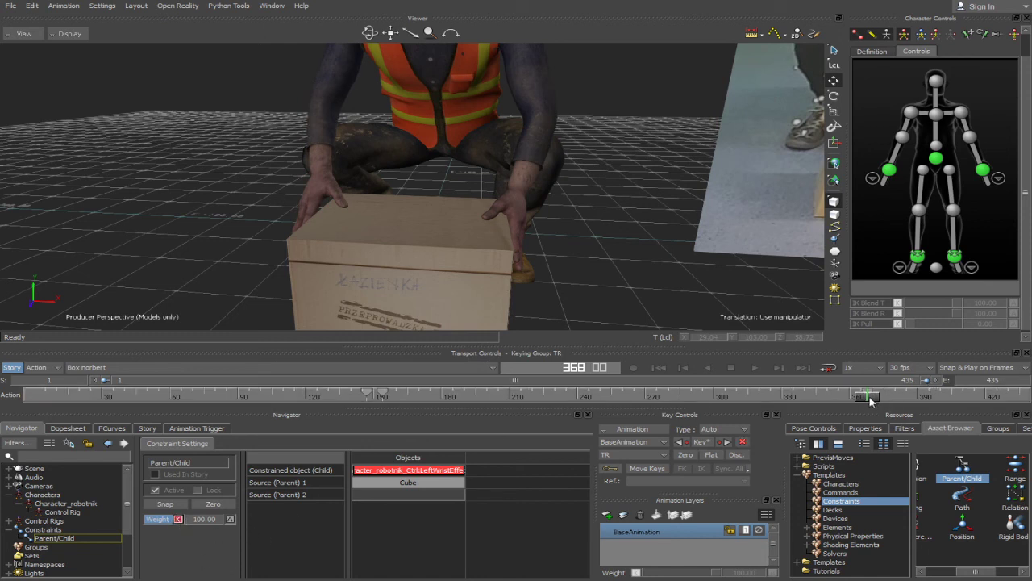
pyautogui.moveTo(870, 401); pyautogui.dragTo(880, 396)
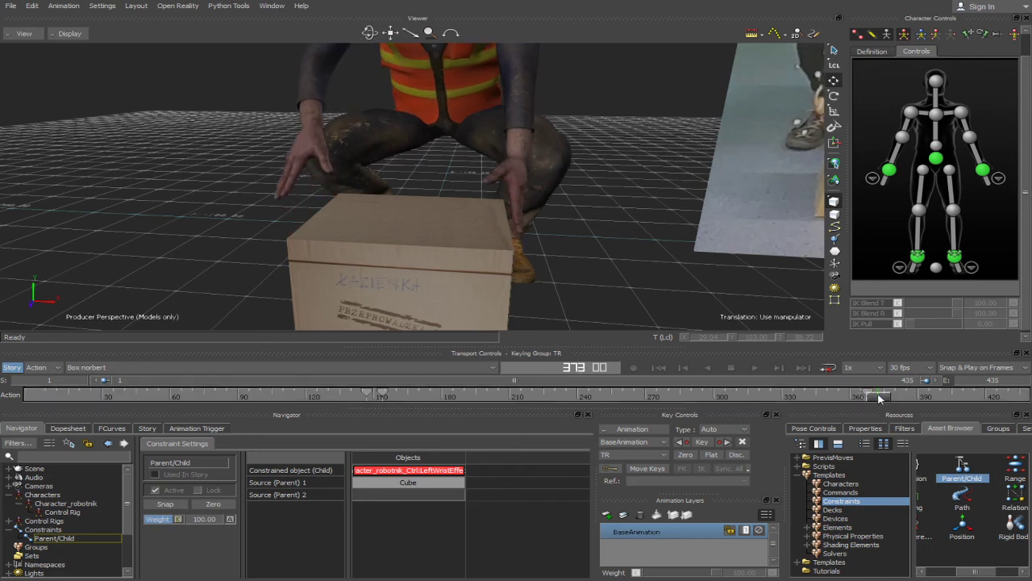
pyautogui.doubleClick(205, 521)
pyautogui.write('0')
pyautogui.press('Return')
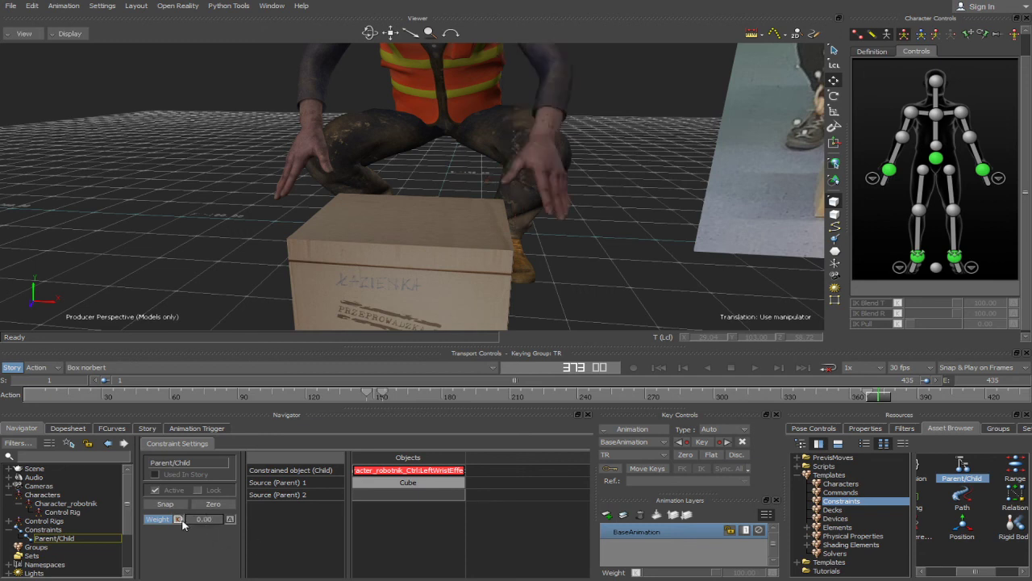
pyautogui.click(178, 520)
# - Play the animation from the start and replay the put-down to examine how the left hand grips and releases the box
pyautogui.moveTo(884, 399); pyautogui.dragTo(857, 400)
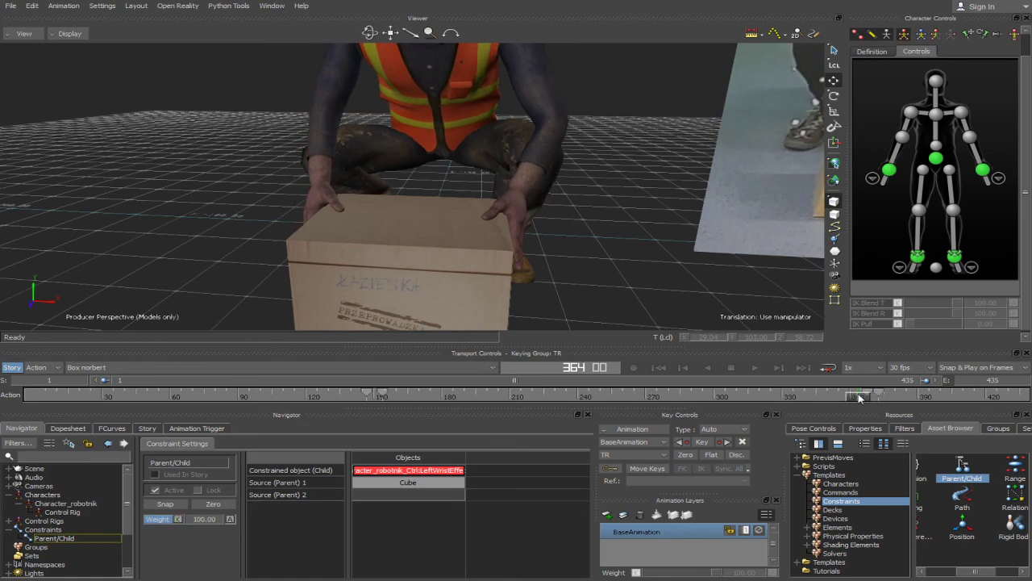
pyautogui.keyDown('ctrl'); pyautogui.moveTo(625, 101); pyautogui.dragTo(584, 235); pyautogui.keyUp('ctrl')
pyautogui.keyDown('shift'); pyautogui.moveTo(564, 199); pyautogui.dragTo(581, 213); pyautogui.keyUp('shift')
pyautogui.keyDown('ctrl'); pyautogui.moveTo(583, 140); pyautogui.dragTo(567, 215); pyautogui.keyUp('ctrl')
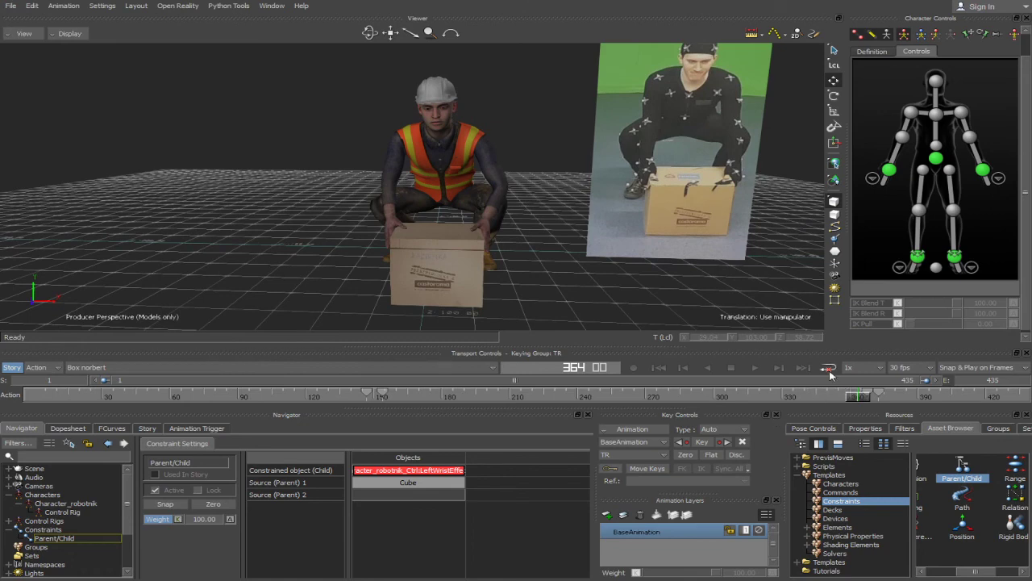
pyautogui.click(659, 368)
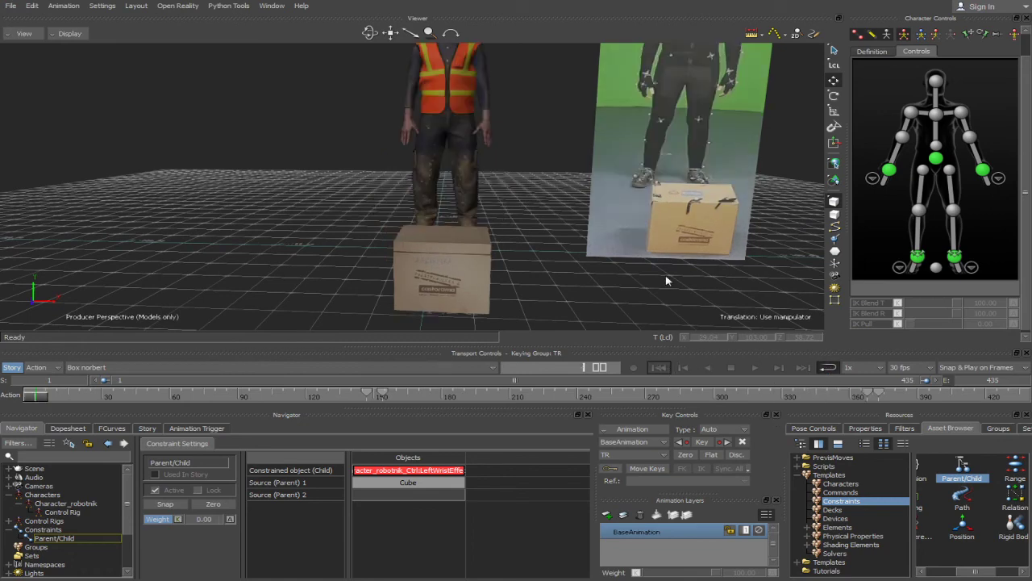
pyautogui.keyDown('ctrl'); pyautogui.moveTo(522, 156); pyautogui.dragTo(515, 198); pyautogui.keyUp('ctrl')
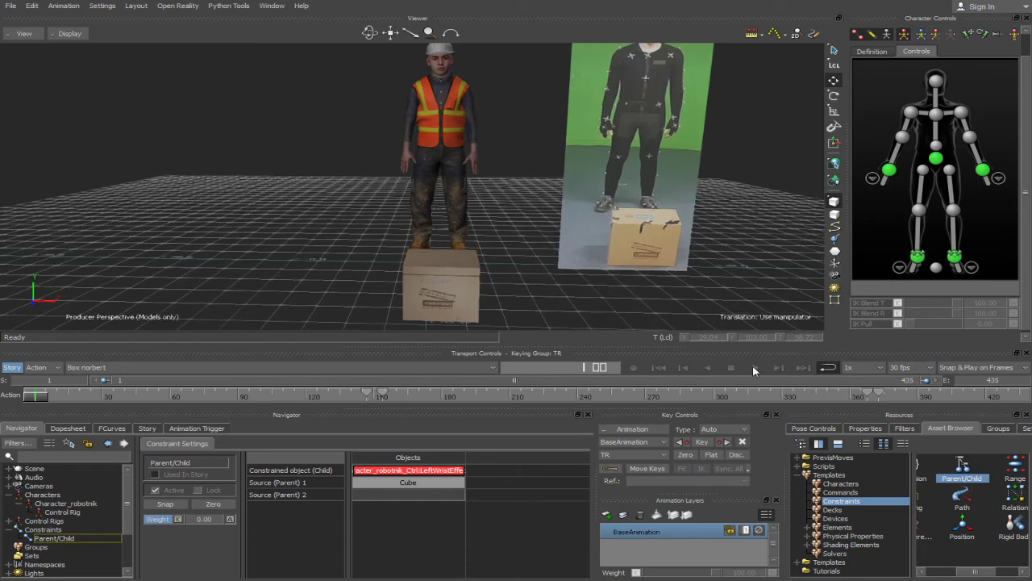
pyautogui.click(754, 369)
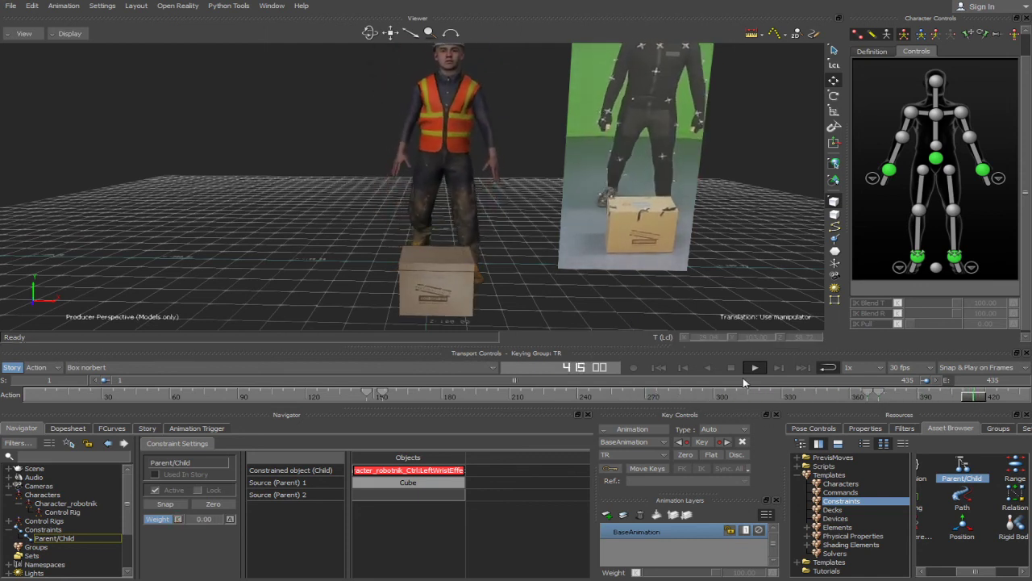
pyautogui.moveTo(1014, 400); pyautogui.dragTo(823, 408)
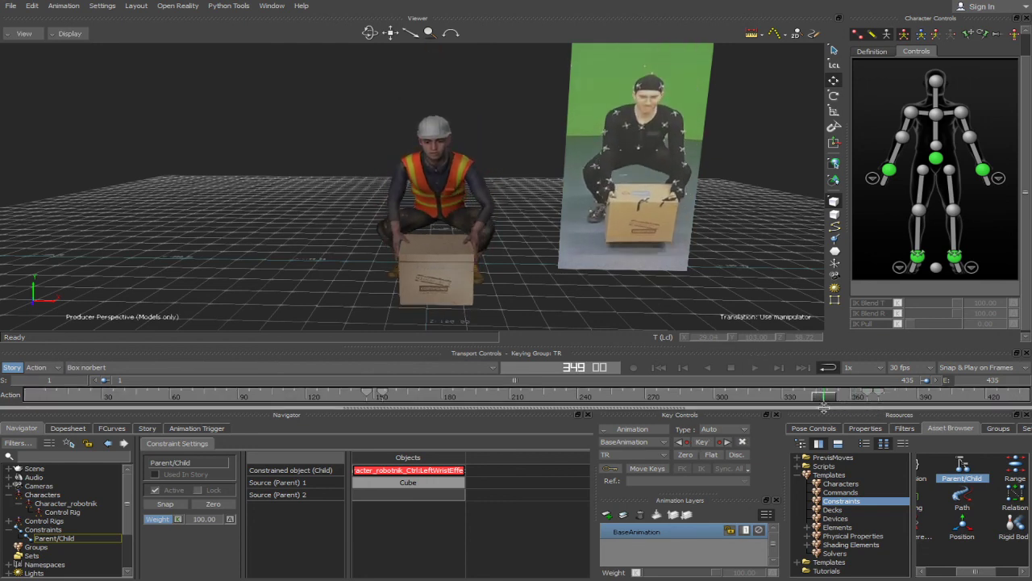
pyautogui.click(755, 369)
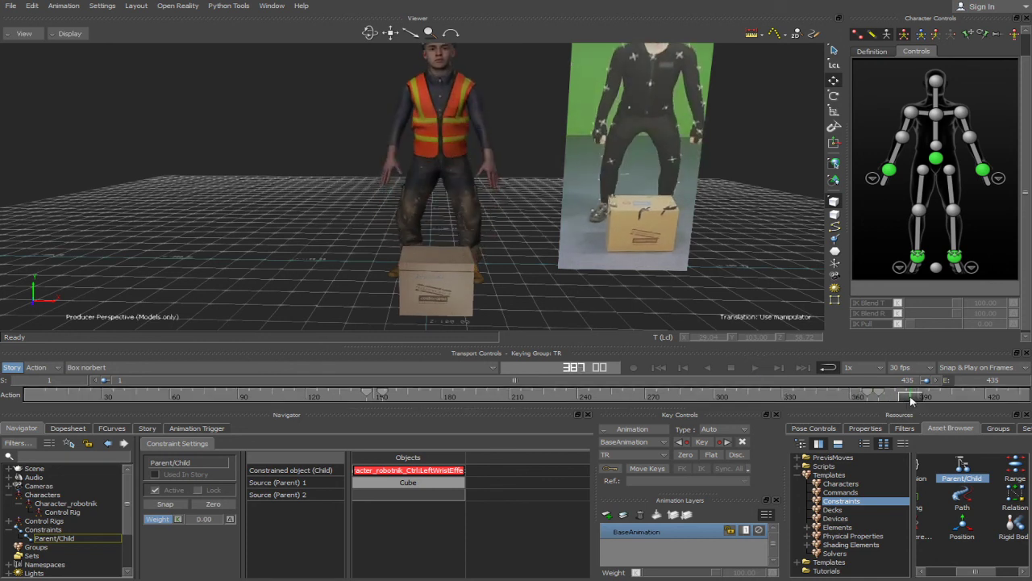
# - Widen the release blend by moving the weight-0 key a few frames past 373 and the weight-100 key back to frame 366
pyautogui.moveTo(871, 397)
pyautogui.mouseDown()
pyautogui.moveTo(835, 397)
pyautogui.moveTo(876, 396)
pyautogui.mouseUp()
pyautogui.keyDown('ctrl'); pyautogui.moveTo(524, 274); pyautogui.dragTo(521, 147); pyautogui.keyUp('ctrl')
pyautogui.keyDown('shift'); pyautogui.moveTo(559, 245); pyautogui.dragTo(540, 147); pyautogui.keyUp('shift')
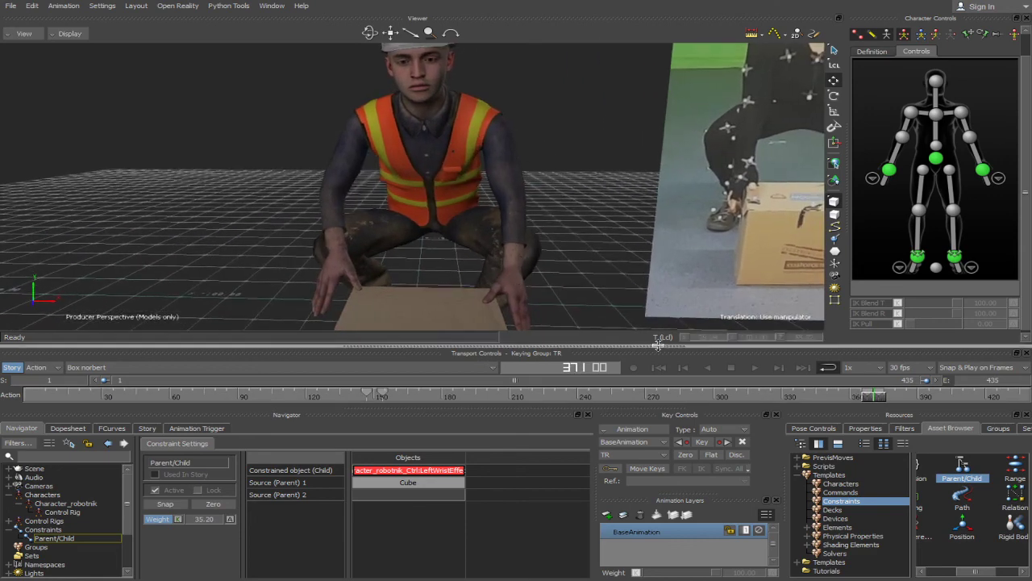
pyautogui.moveTo(878, 397)
pyautogui.mouseDown()
pyautogui.moveTo(866, 397)
pyautogui.moveTo(891, 394)
pyautogui.moveTo(860, 396)
pyautogui.moveTo(884, 403)
pyautogui.mouseUp()
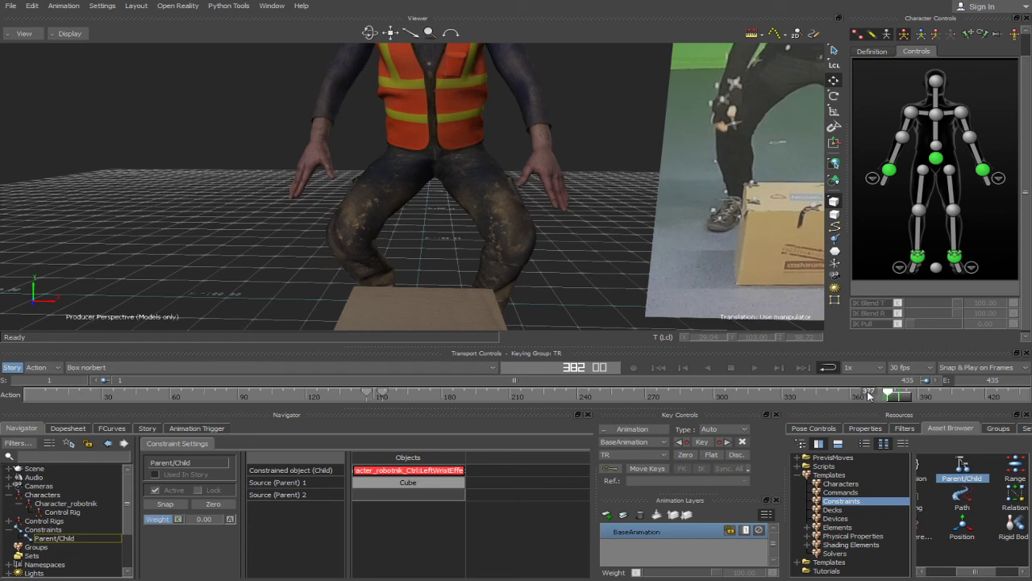
pyautogui.moveTo(867, 393); pyautogui.dragTo(860, 391)
pyautogui.moveTo(903, 397); pyautogui.dragTo(864, 394)
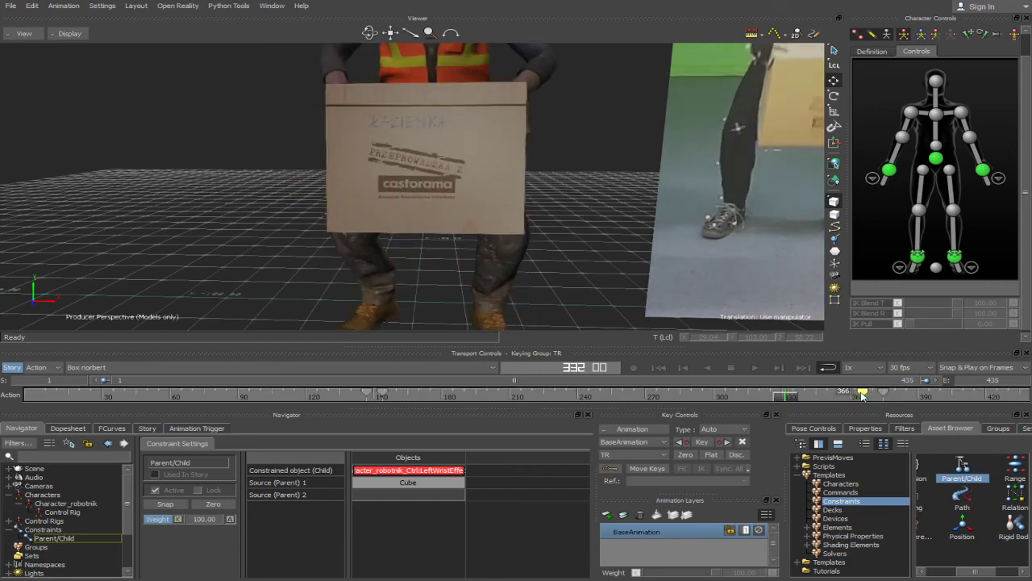
# - Move the weight-100 release key earlier to frame 363, playing back the put-down to check the hand's timing
pyautogui.moveTo(868, 393); pyautogui.dragTo(860, 393)
pyautogui.moveTo(785, 397)
pyautogui.mouseDown()
pyautogui.moveTo(897, 400)
pyautogui.moveTo(807, 401)
pyautogui.mouseUp()
pyautogui.click(756, 373)
pyautogui.click(755, 368)
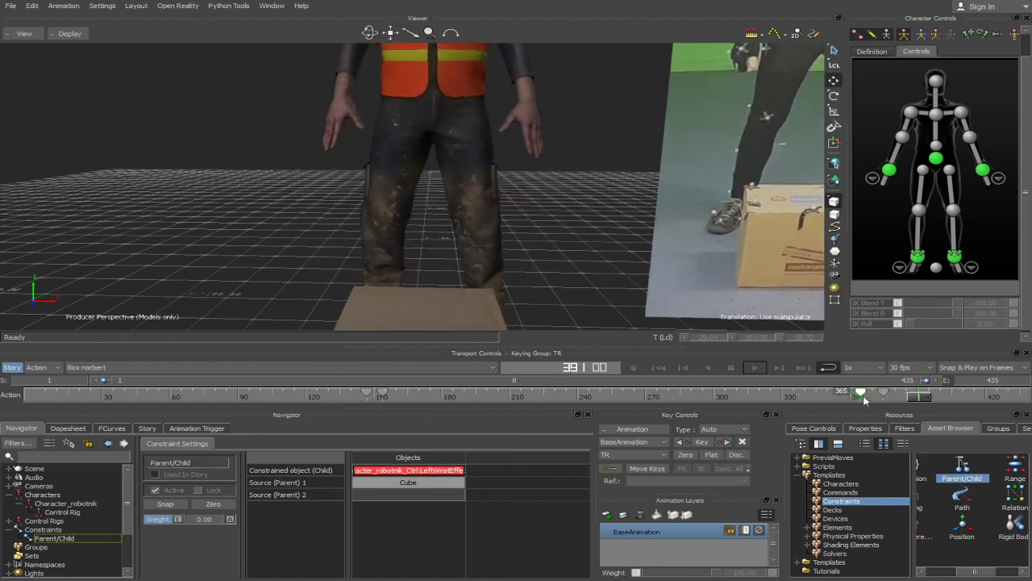
pyautogui.moveTo(865, 398); pyautogui.dragTo(857, 397)
pyautogui.moveTo(925, 402); pyautogui.dragTo(815, 399)
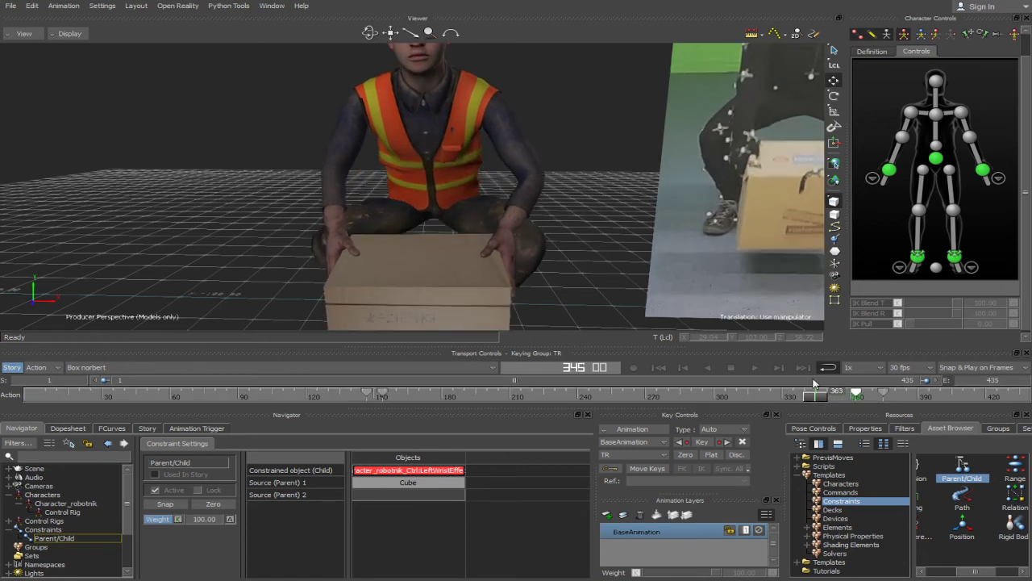
pyautogui.click(756, 369)
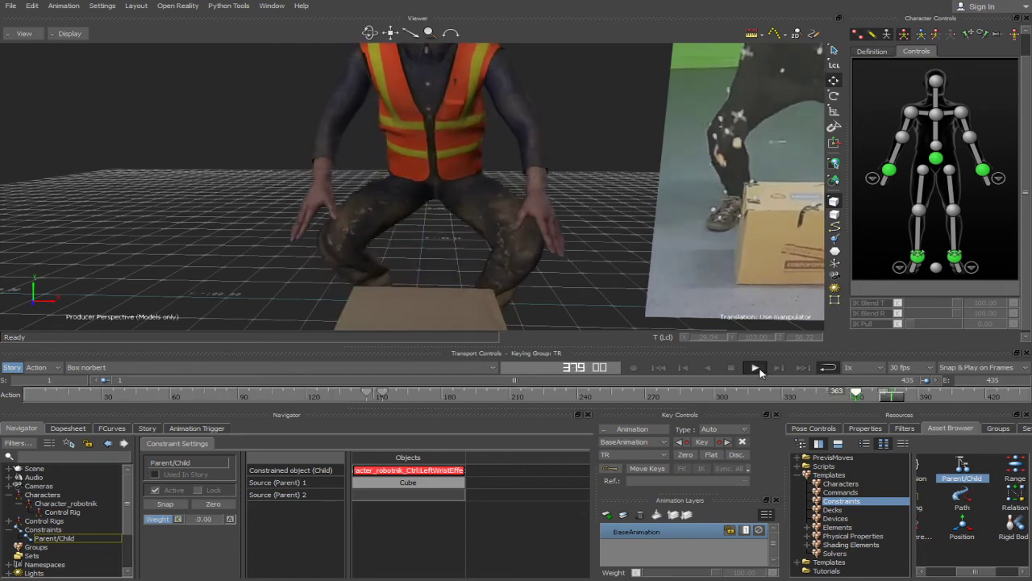
pyautogui.click(760, 370)
pyautogui.scroll(-5, 524, 186)
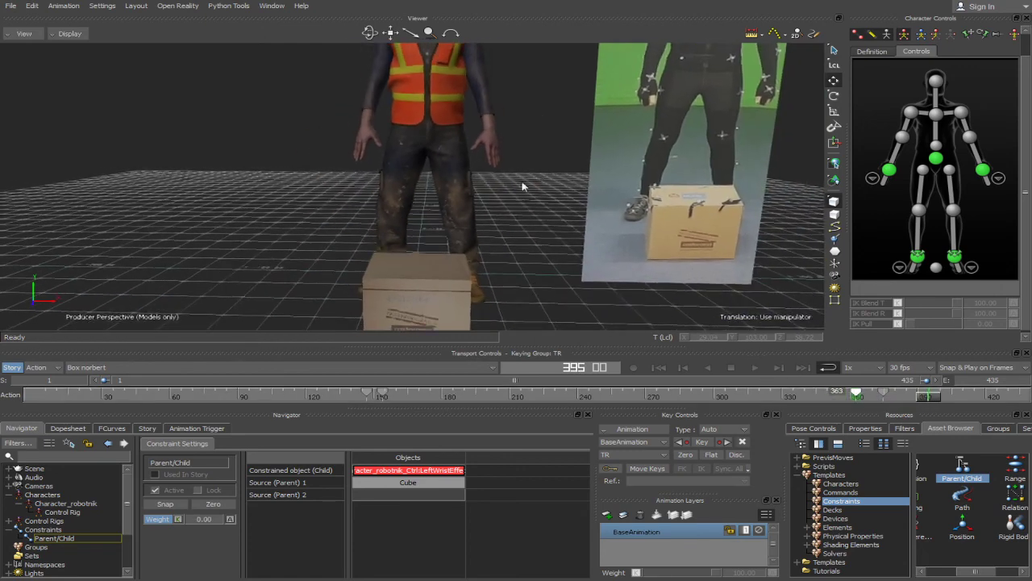
# - Scrub back to frame 239 and examine the character's hands on the carried box from several angles and distances
pyautogui.keyDown('alt'); pyautogui.moveTo(531, 150); pyautogui.dragTo(530, 195, button='middle'); pyautogui.keyUp('alt')
pyautogui.moveTo(940, 401); pyautogui.dragTo(580, 397)
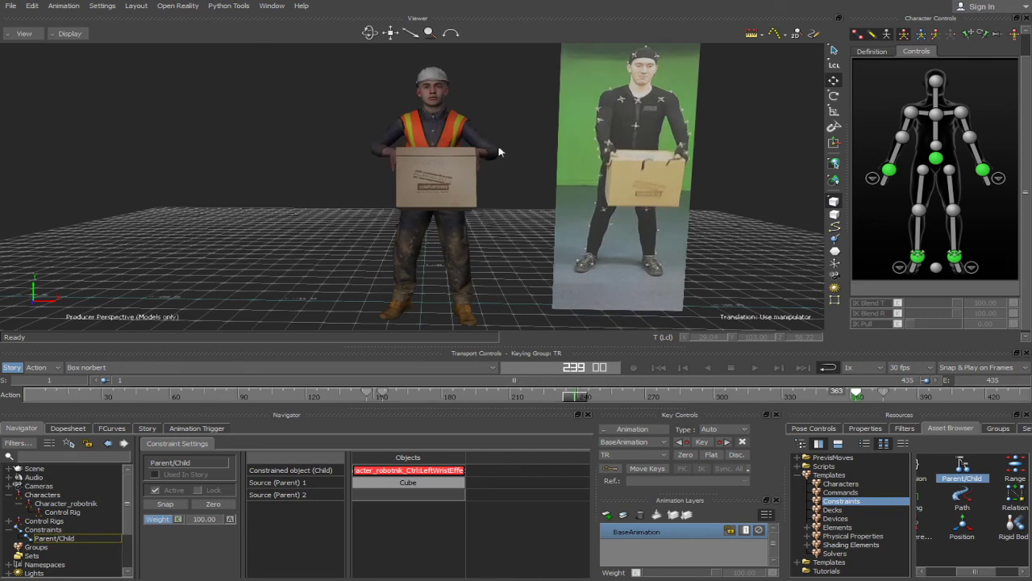
pyautogui.scroll(-3, 471, 164)
pyautogui.keyDown('ctrl'); pyautogui.keyDown('shift'); pyautogui.moveTo(472, 188); pyautogui.dragTo(475, 196); pyautogui.keyUp('shift'); pyautogui.keyUp('ctrl')
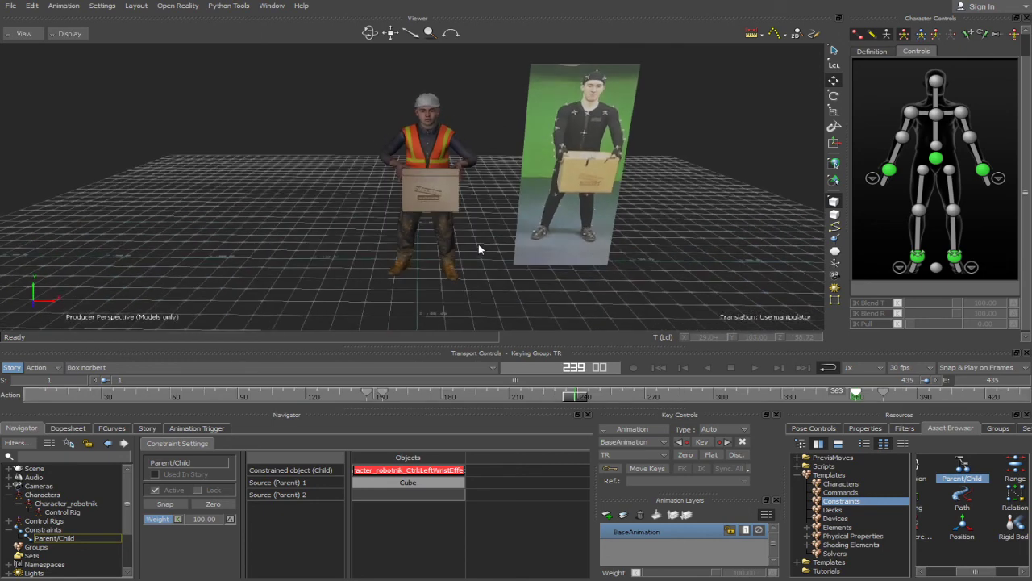
pyautogui.keyDown('ctrl'); pyautogui.keyDown('shift'); pyautogui.moveTo(479, 249); pyautogui.dragTo(500, 240); pyautogui.keyUp('shift'); pyautogui.keyUp('ctrl')
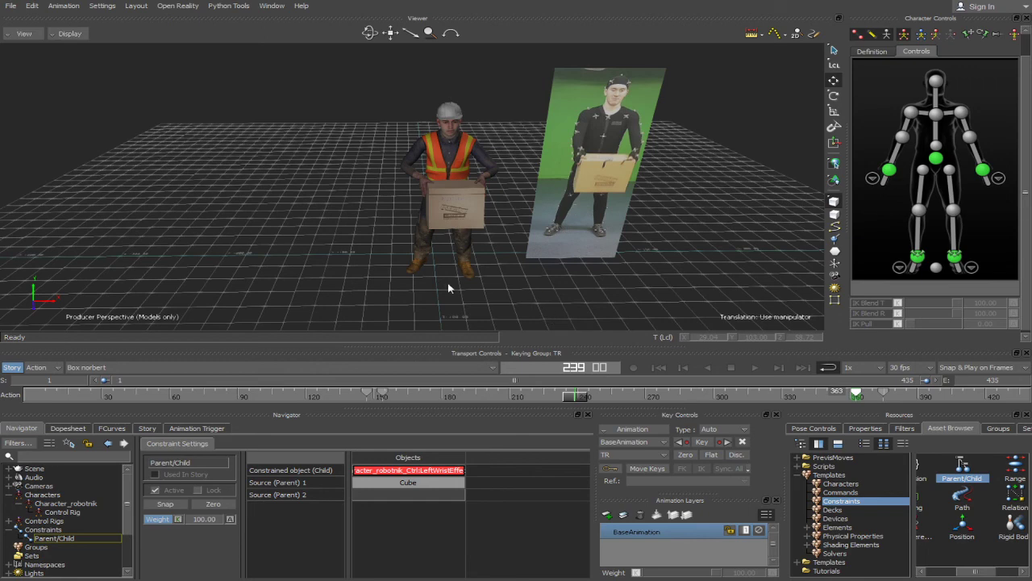
pyautogui.scroll(2, 342, 290)
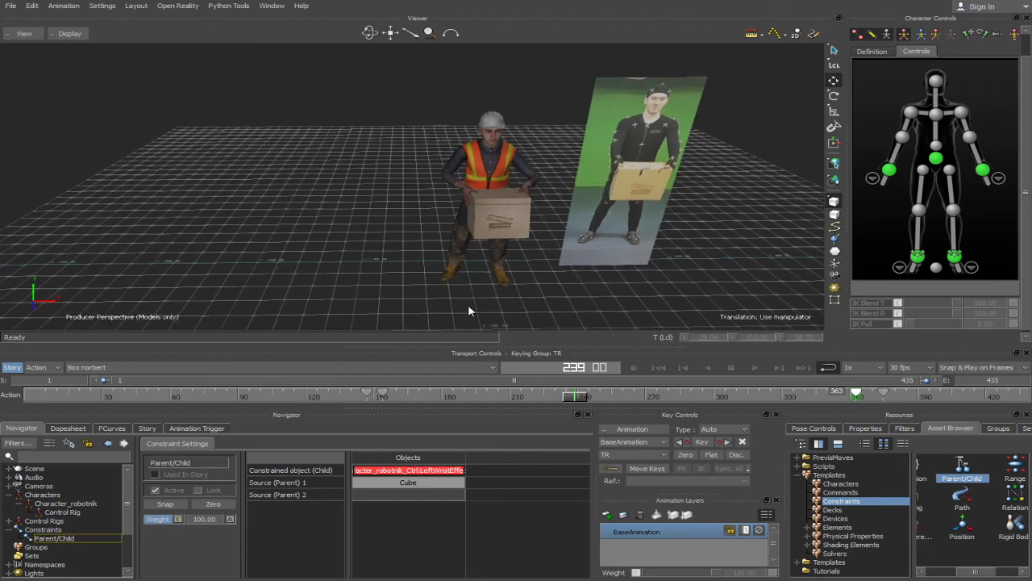
pyautogui.scroll(2, 468, 309)
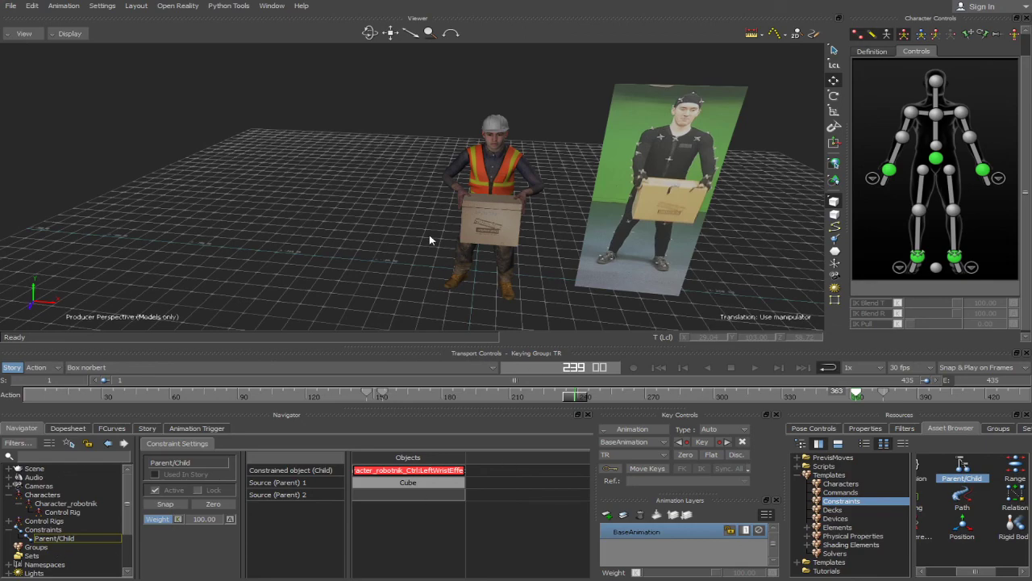
pyautogui.keyDown('ctrl'); pyautogui.keyDown('shift'); pyautogui.moveTo(413, 201); pyautogui.dragTo(456, 247); pyautogui.keyUp('shift'); pyautogui.keyUp('ctrl')
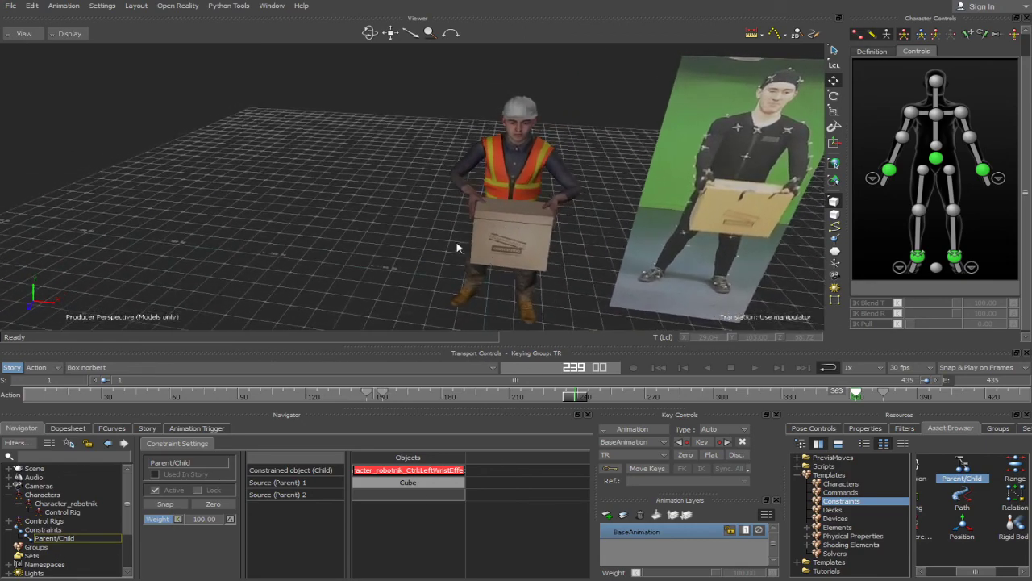
# - Plot all properties of the scene on frame at 30 FPS with the Unroll rotation filter
pyautogui.click(64, 6)
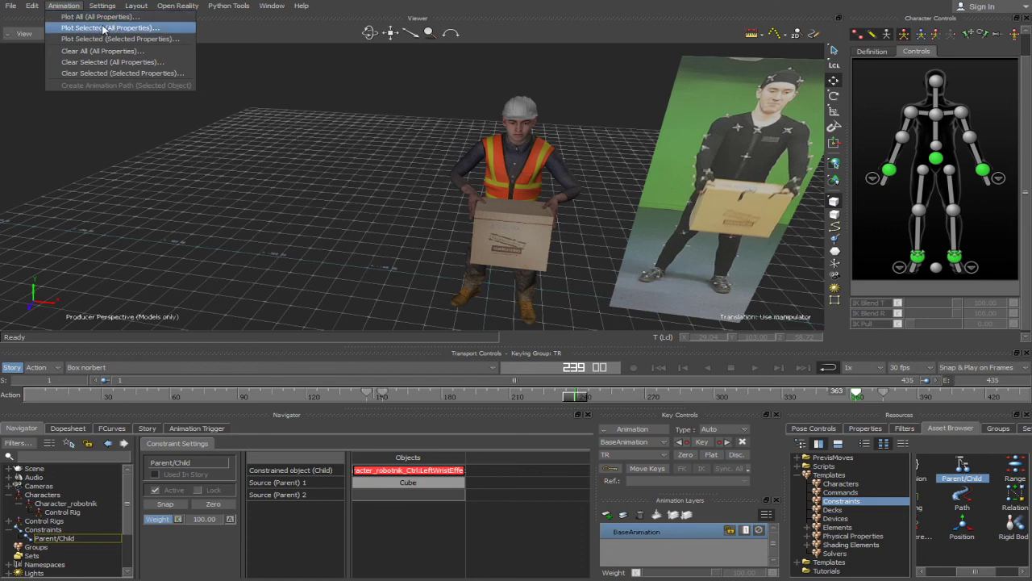
pyautogui.click(90, 17)
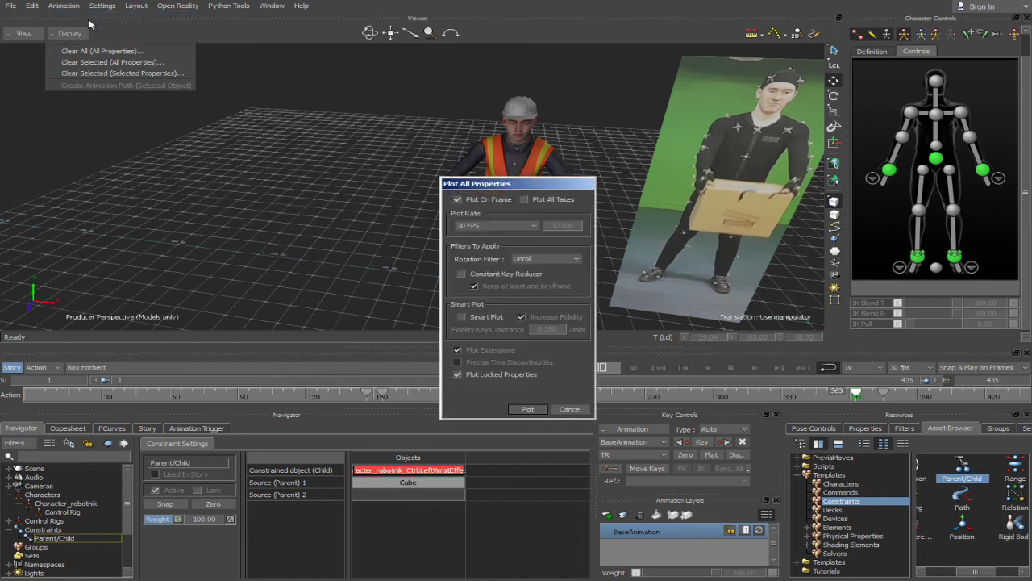
pyautogui.click(528, 410)
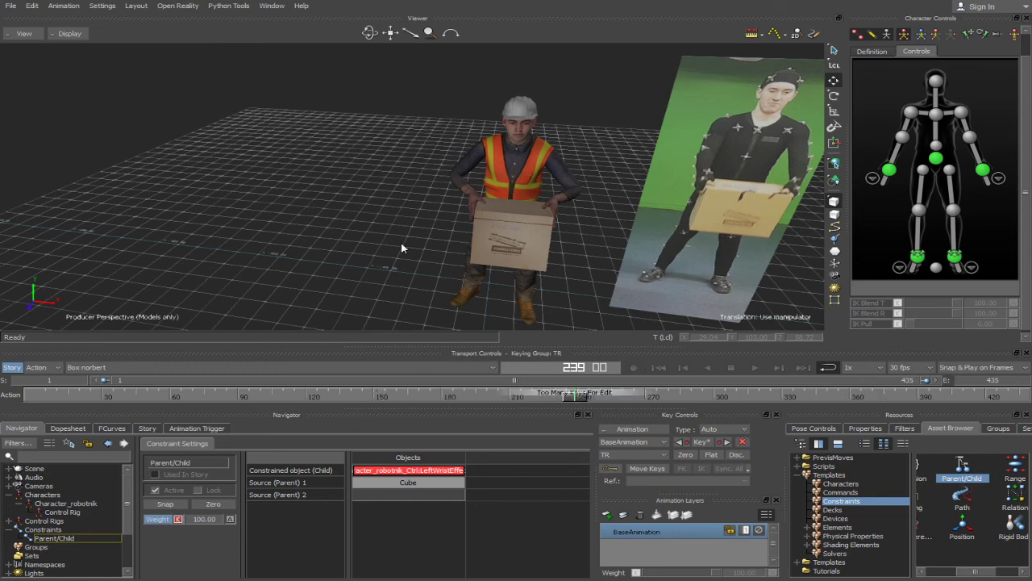
# - Delete the Parent/Child constraint from the scene even though objects use it
pyautogui.keyDown('ctrl'); pyautogui.keyDown('shift'); pyautogui.moveTo(373, 251); pyautogui.dragTo(349, 253); pyautogui.keyUp('shift'); pyautogui.keyUp('ctrl')
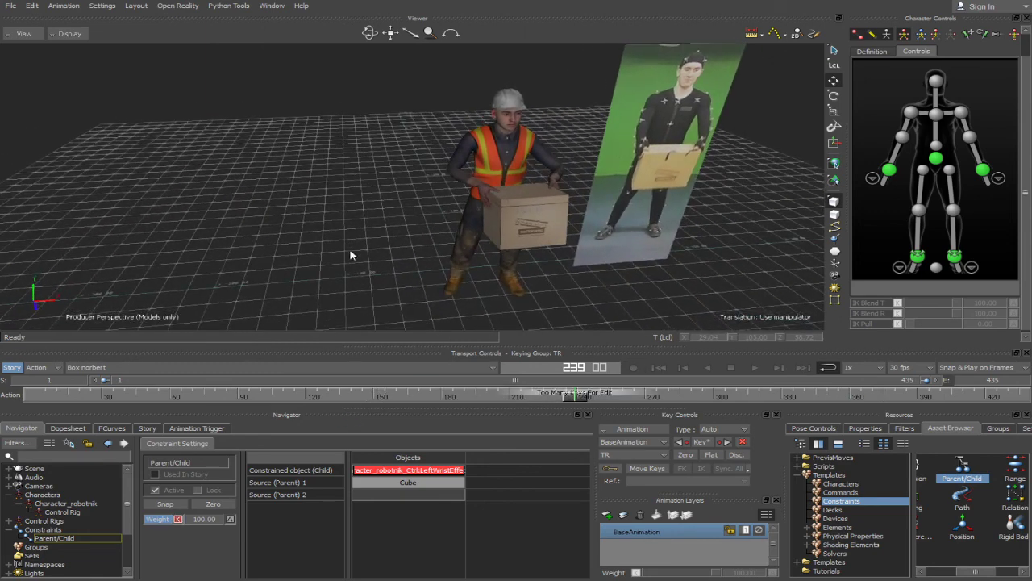
pyautogui.click(57, 539)
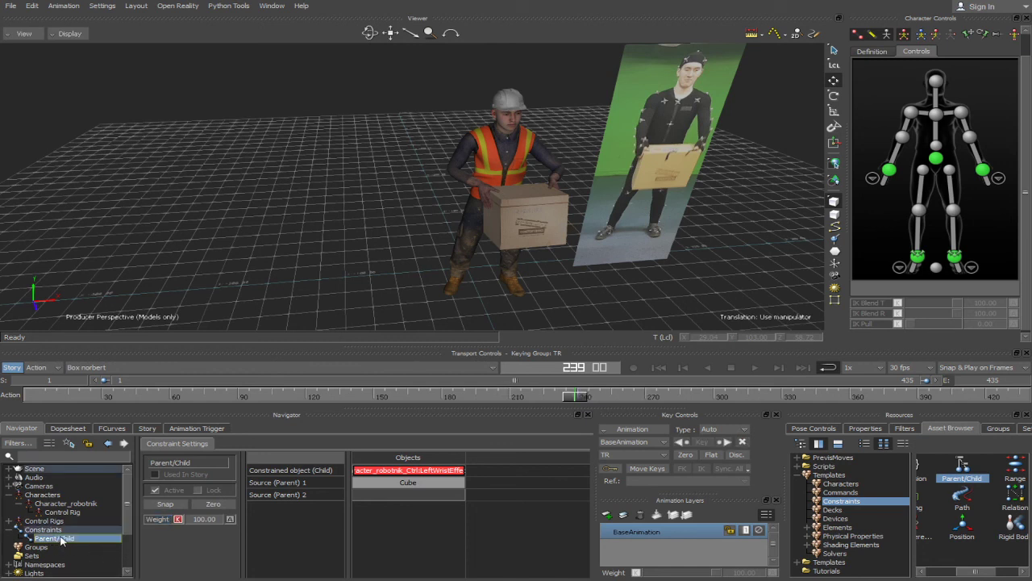
pyautogui.rightClick(62, 542)
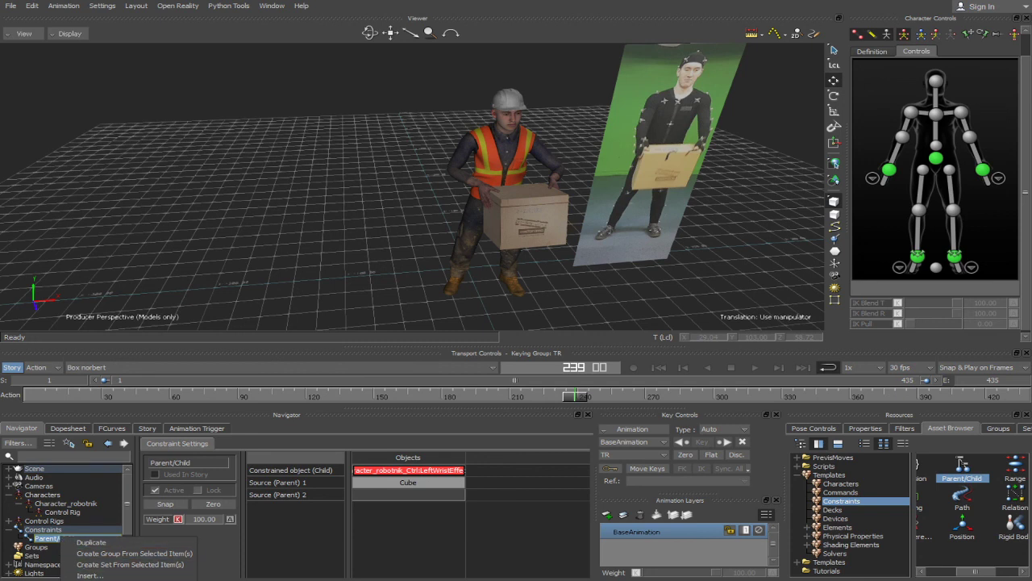
pyautogui.press('Delete')
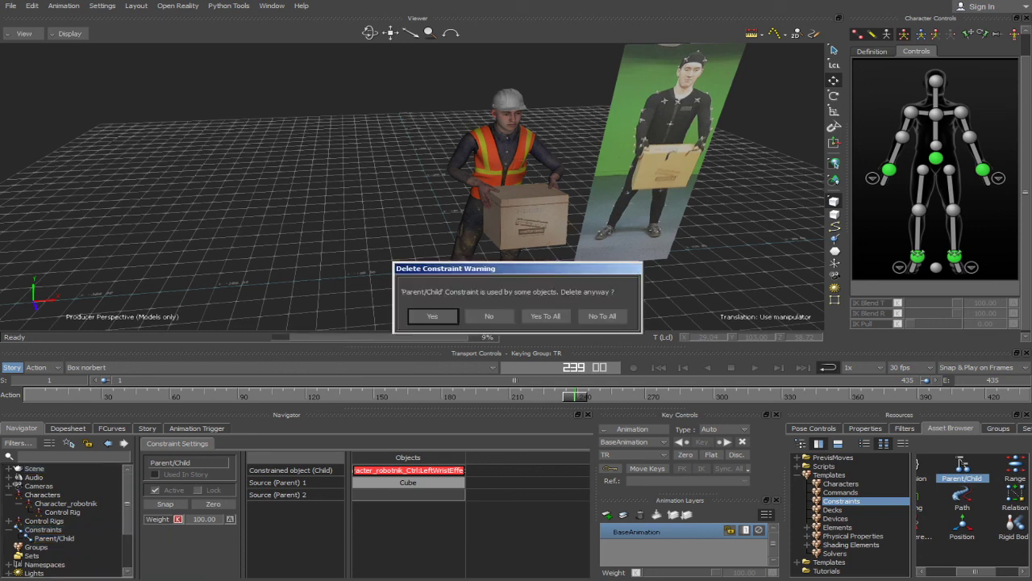
pyautogui.click(433, 316)
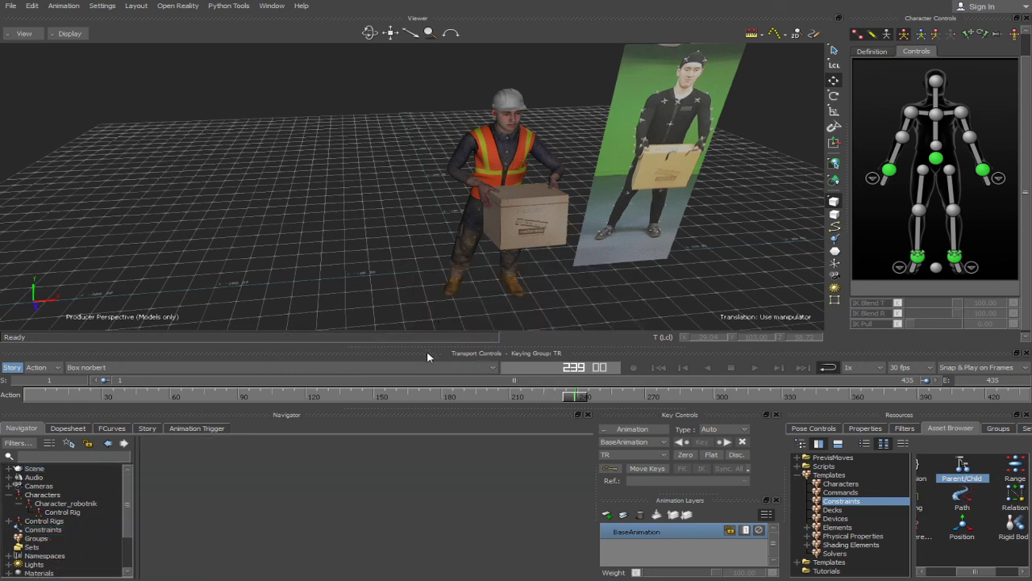
# - Scrub through the plotted animation to frames 312 and 195, checking the hands against the box from several angles
pyautogui.moveTo(577, 395); pyautogui.dragTo(734, 421)
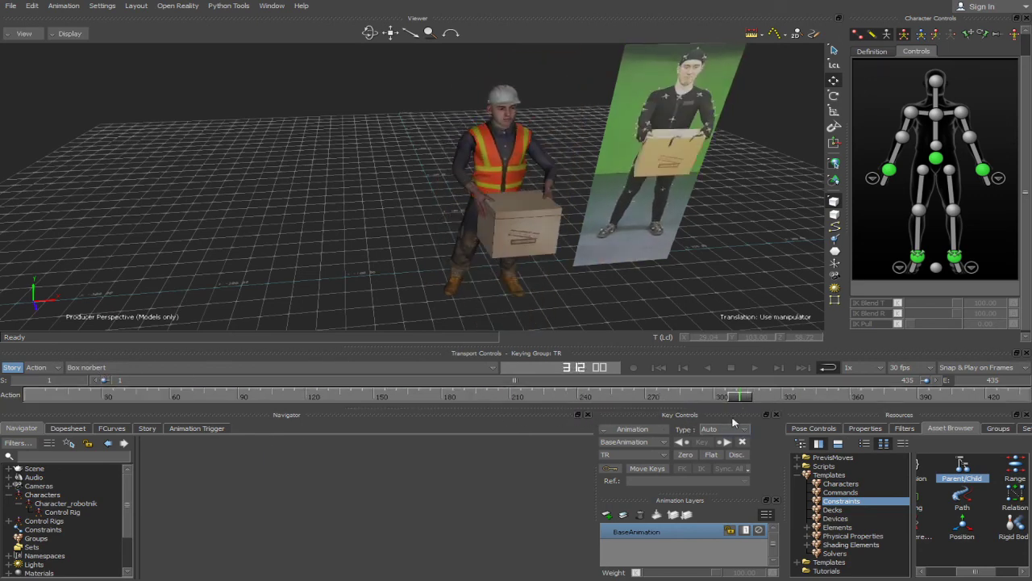
pyautogui.keyDown('shift'); pyautogui.moveTo(363, 216); pyautogui.dragTo(399, 179); pyautogui.keyUp('shift')
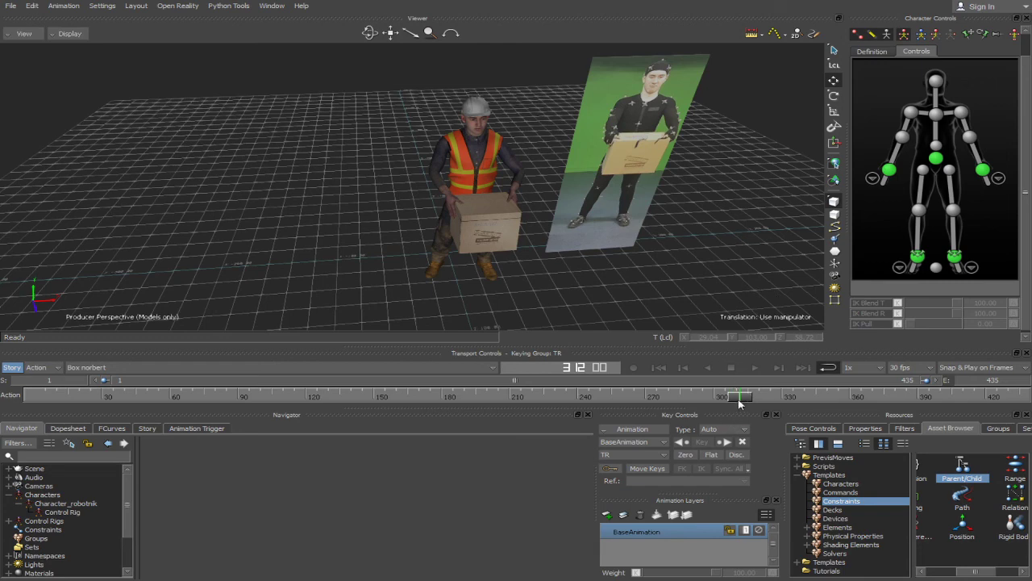
pyautogui.moveTo(740, 398); pyautogui.dragTo(477, 418)
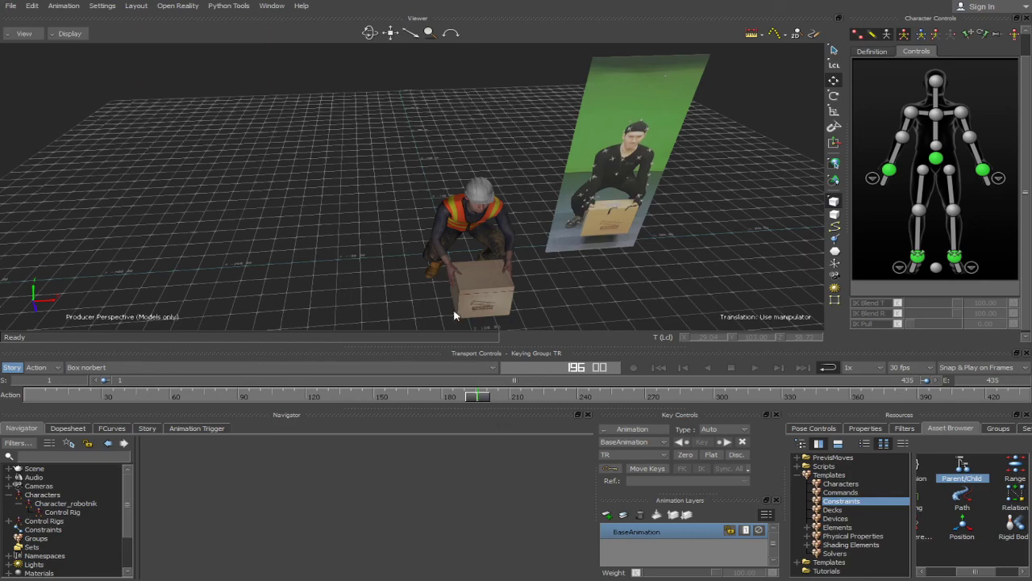
pyautogui.keyDown('ctrl'); pyautogui.keyDown('shift'); pyautogui.moveTo(388, 295); pyautogui.dragTo(434, 262); pyautogui.keyUp('shift'); pyautogui.keyUp('ctrl')
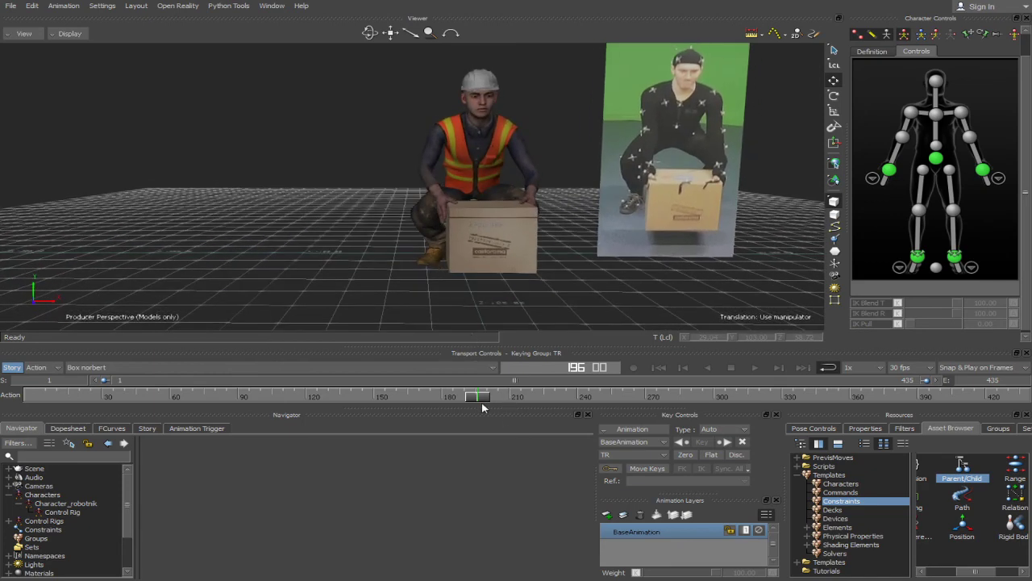
pyautogui.moveTo(374, 228); pyautogui.dragTo(355, 174)
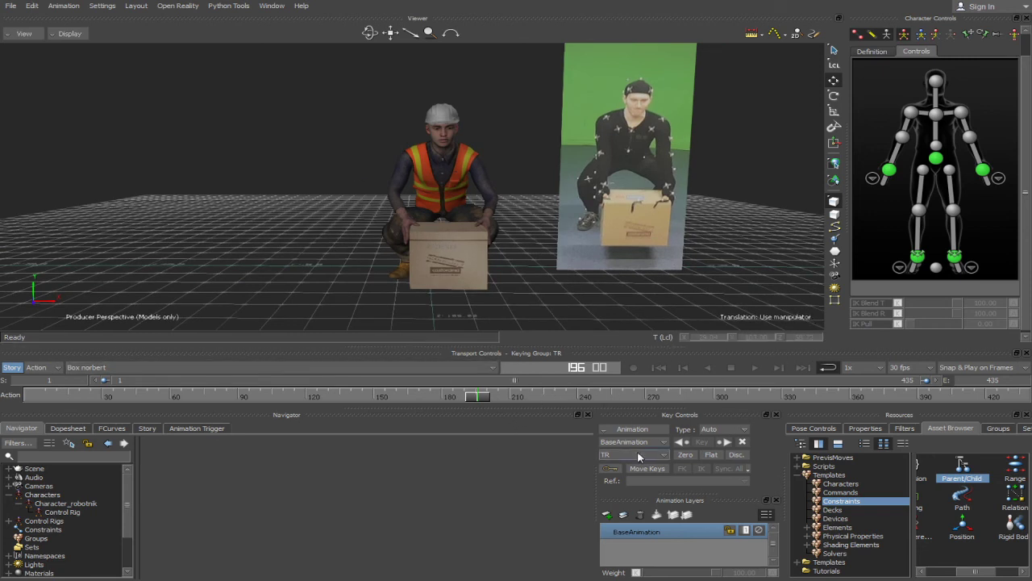
pyautogui.keyDown('ctrl'); pyautogui.keyDown('shift'); pyautogui.moveTo(557, 307); pyautogui.dragTo(568, 249); pyautogui.keyUp('shift'); pyautogui.keyUp('ctrl')
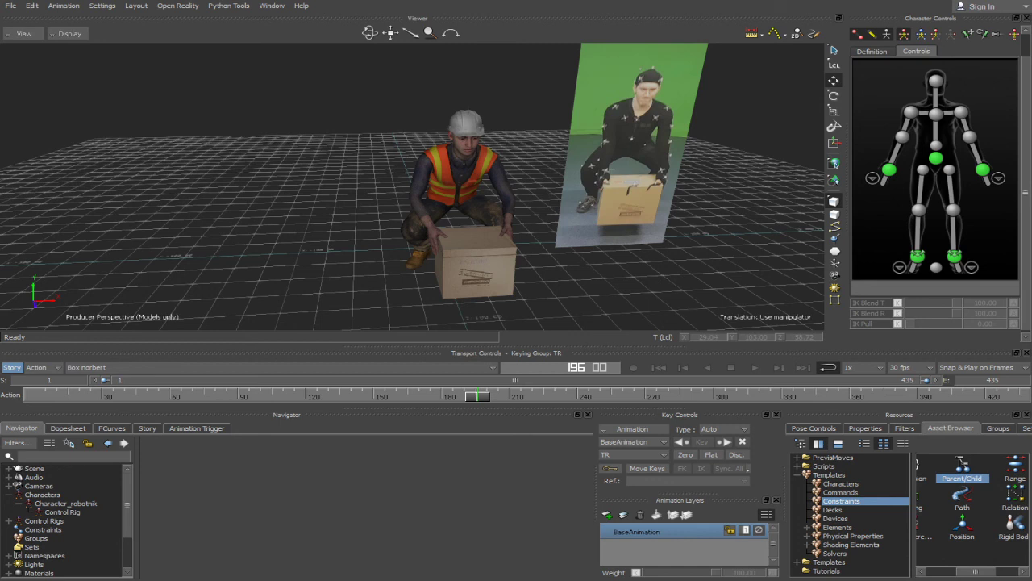
pyautogui.hotkey('alt', 'Tab')
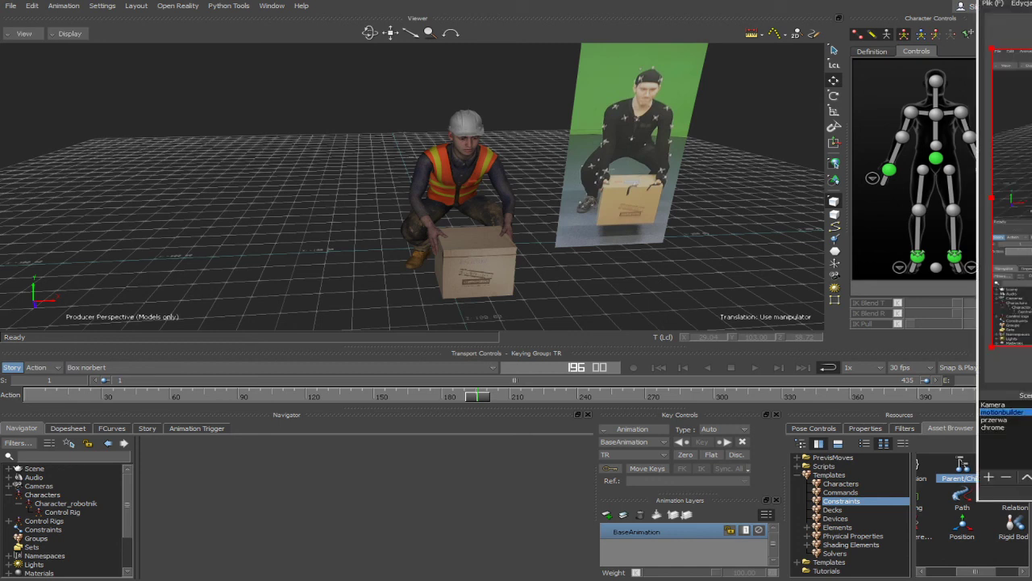